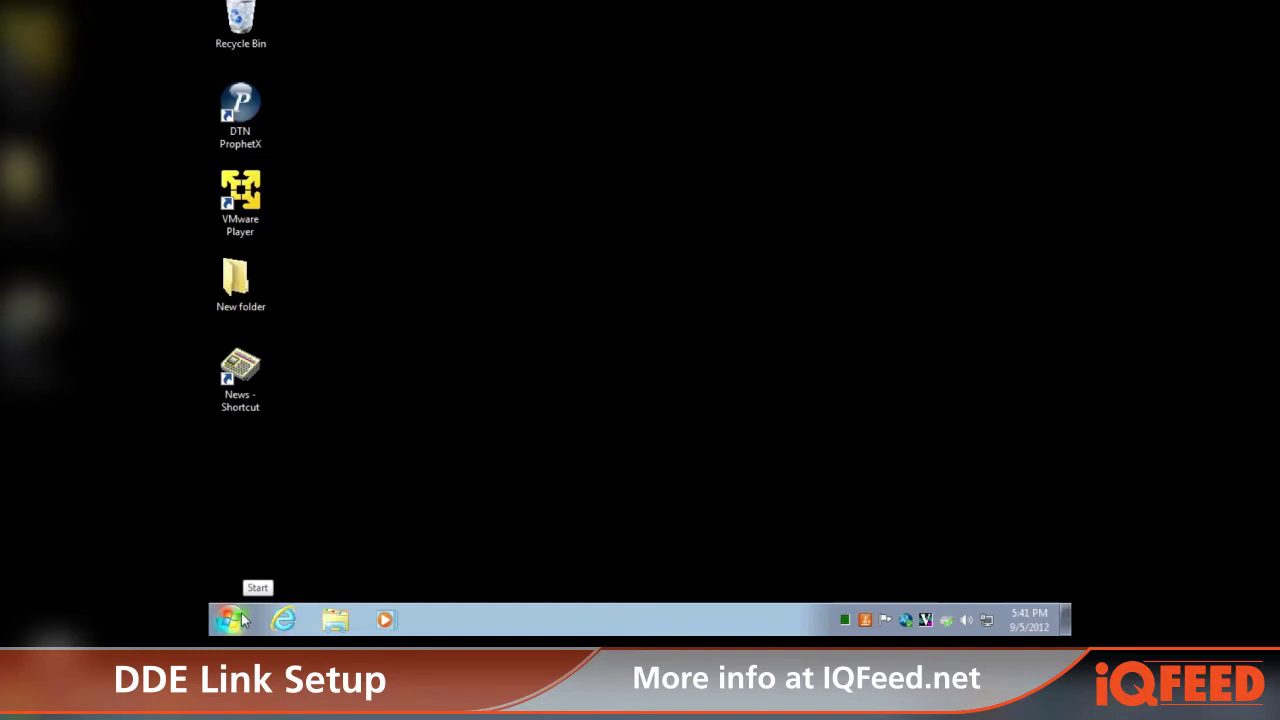
# Launch IQLink Launcher from the IQFeed 4.8.1.7 group under All Programs
pyautogui.click(240, 619)
pyautogui.click(311, 544)
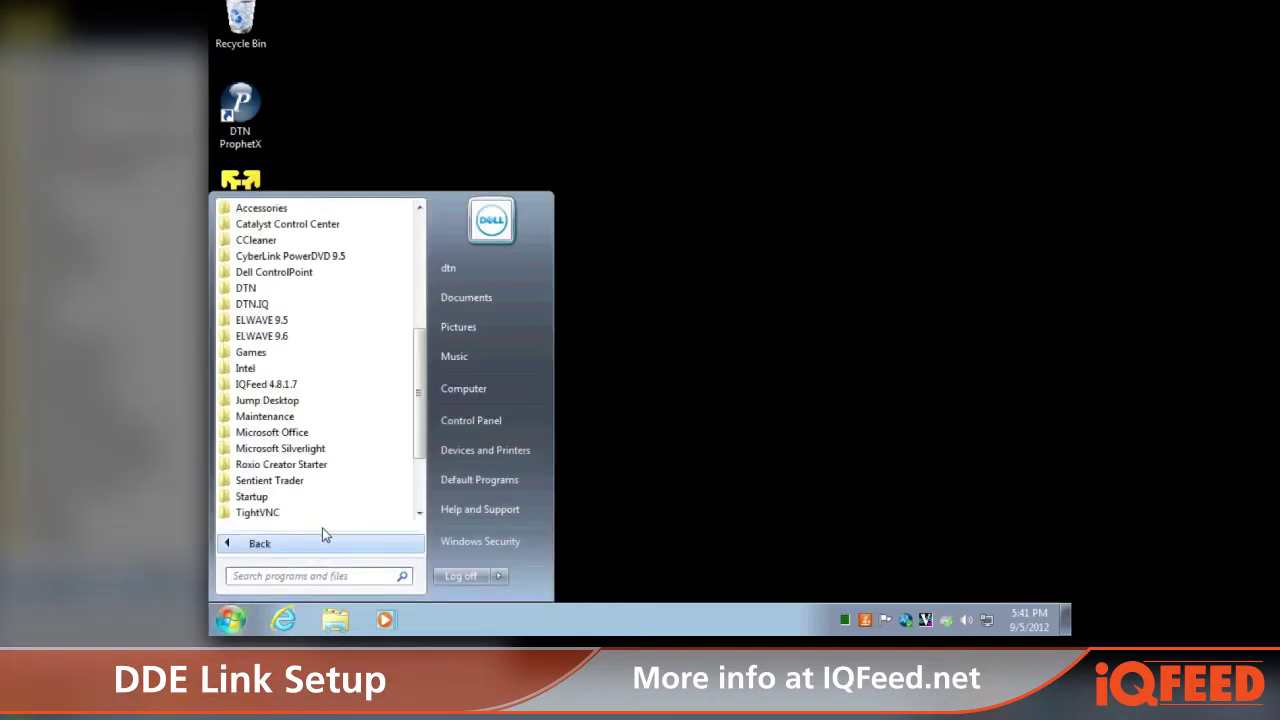
pyautogui.scroll(3, 288, 386)
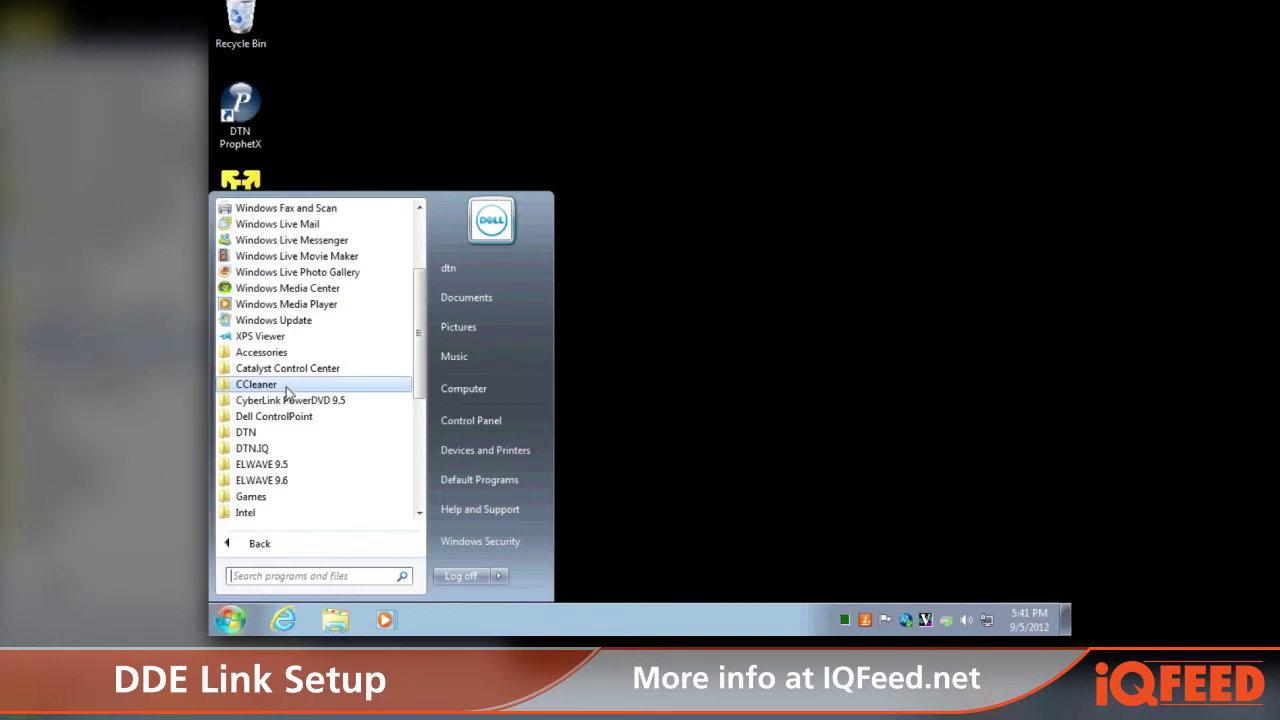
pyautogui.scroll(-1, 286, 460)
pyautogui.click(286, 484)
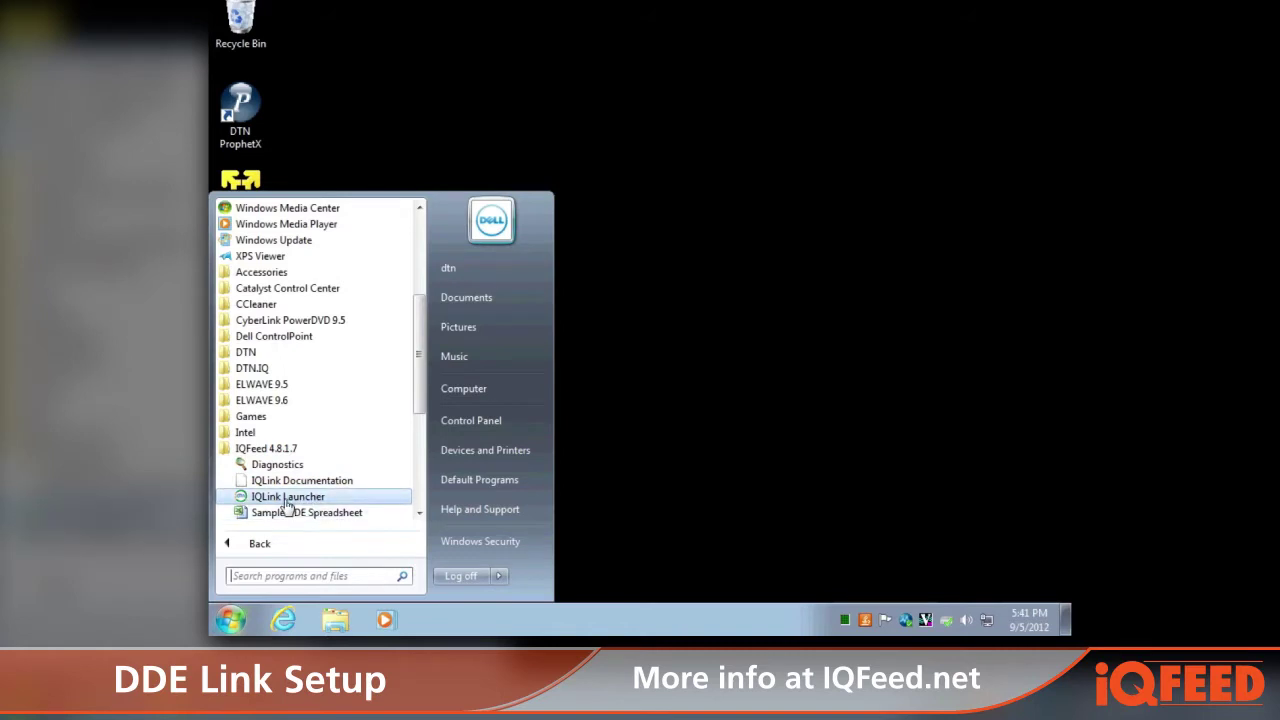
pyautogui.click(287, 502)
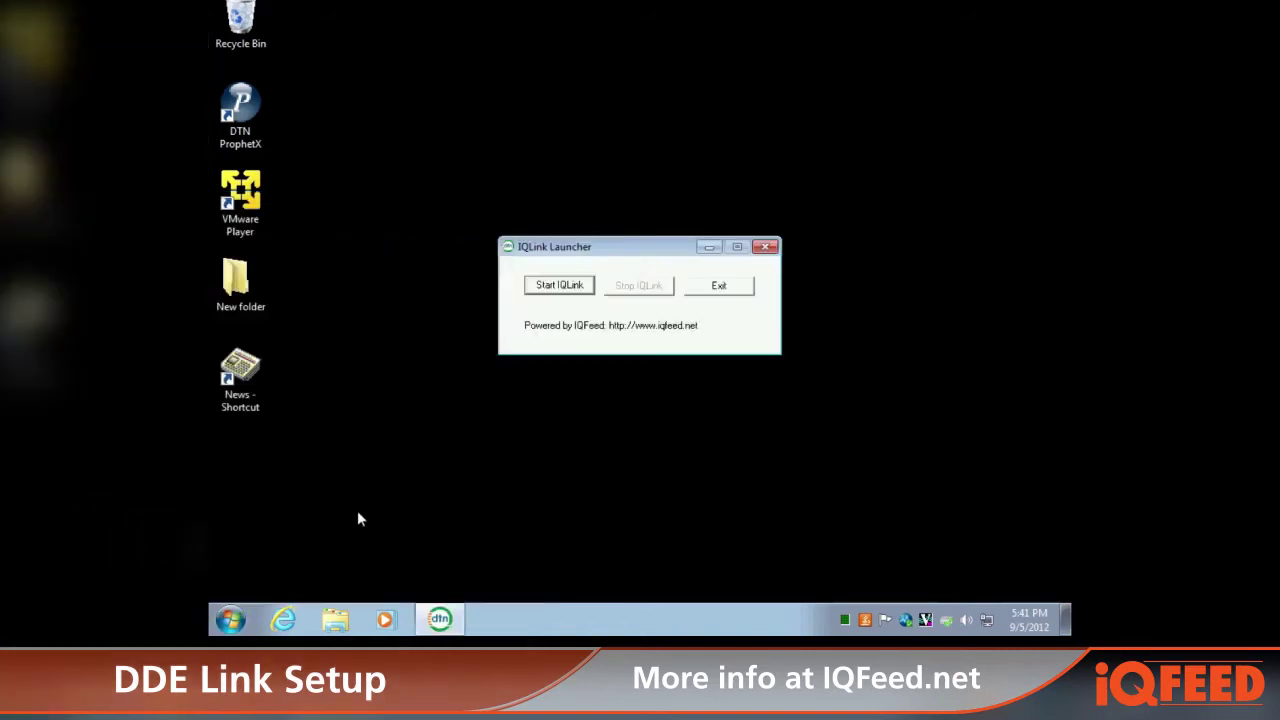
# Start IQLink and sign in to IQFeed with the account login and password
pyautogui.click(555, 286)
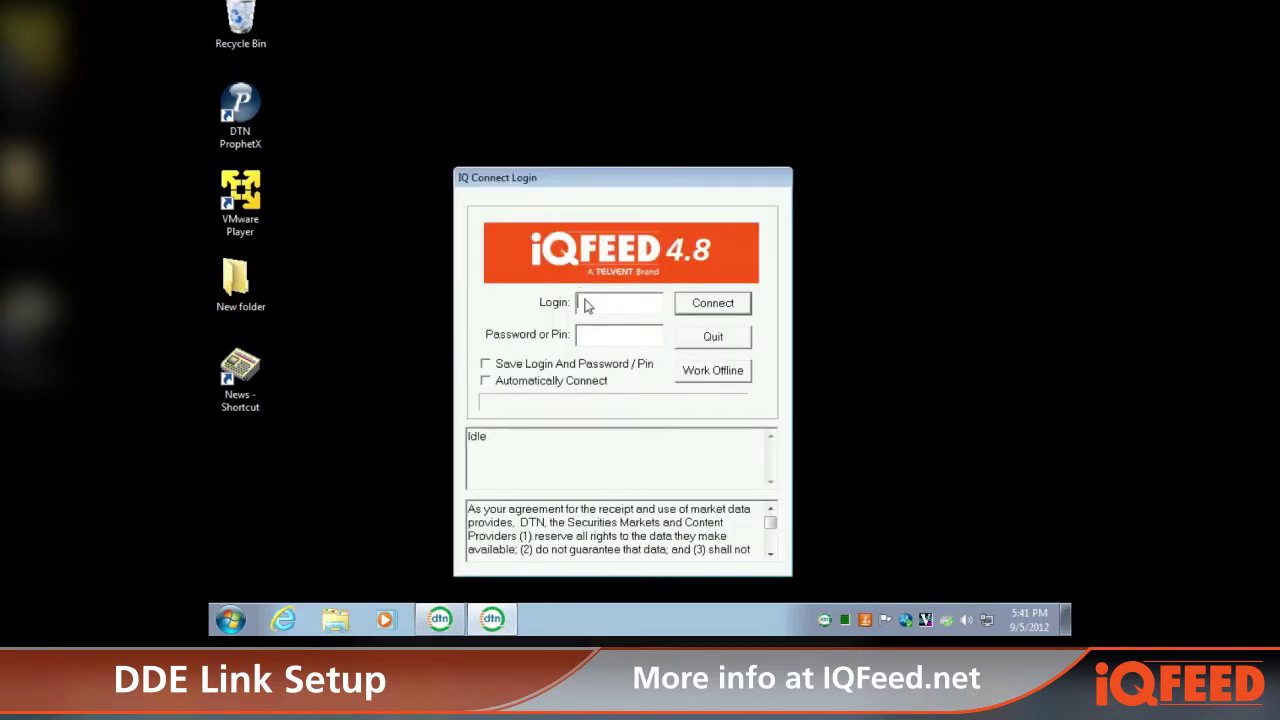
pyautogui.press('Return')
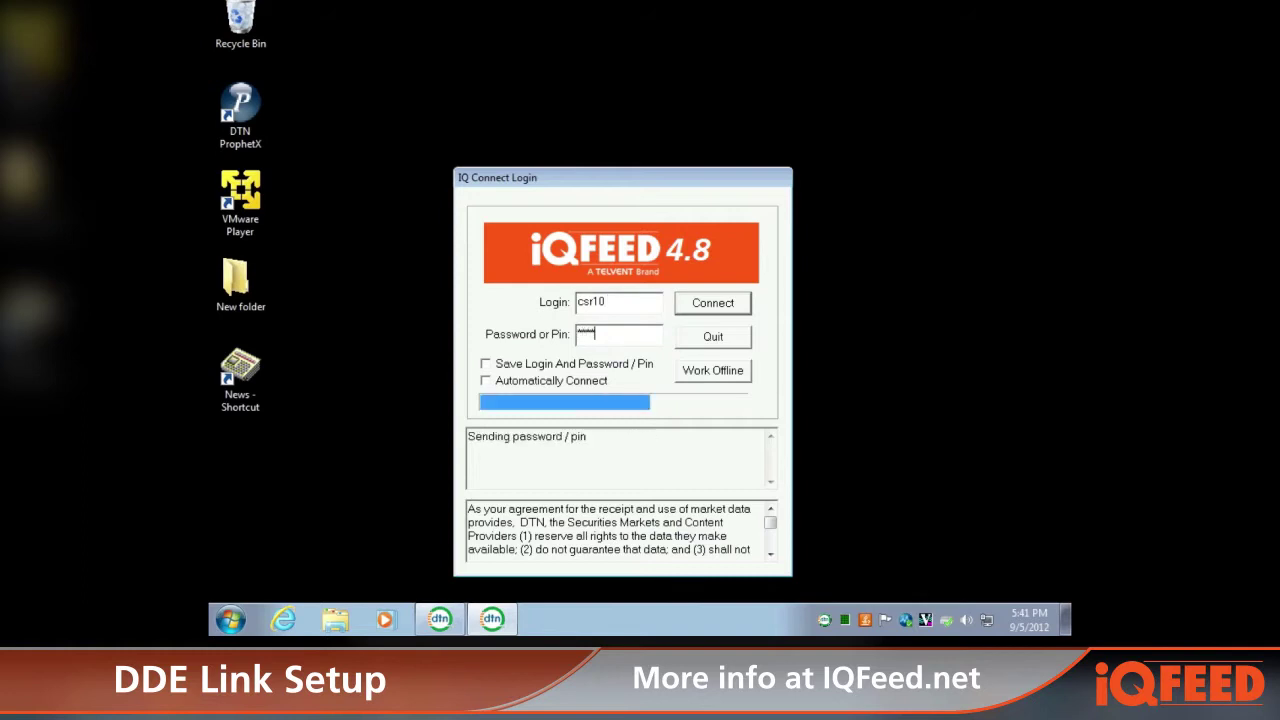
# Open the Sample DDE Spreadsheet from the IQFeed 4.8.1.7 program group in All Programs
pyautogui.click(228, 621)
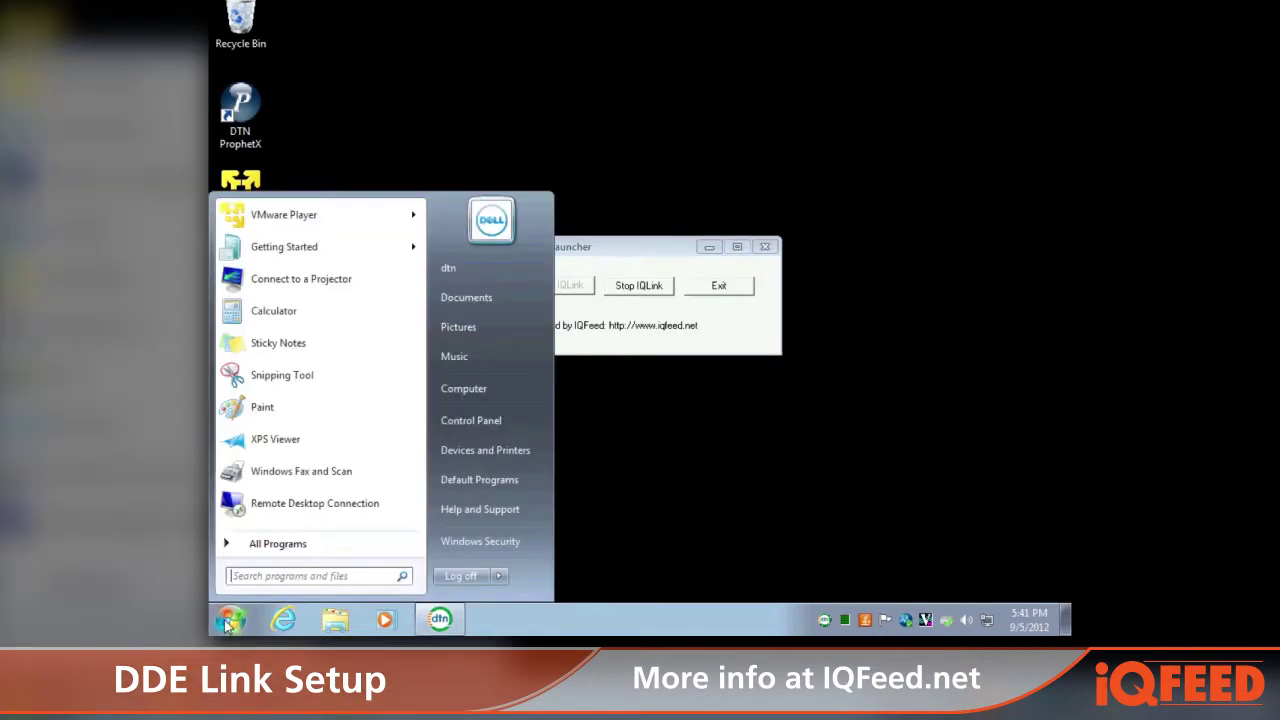
pyautogui.click(275, 541)
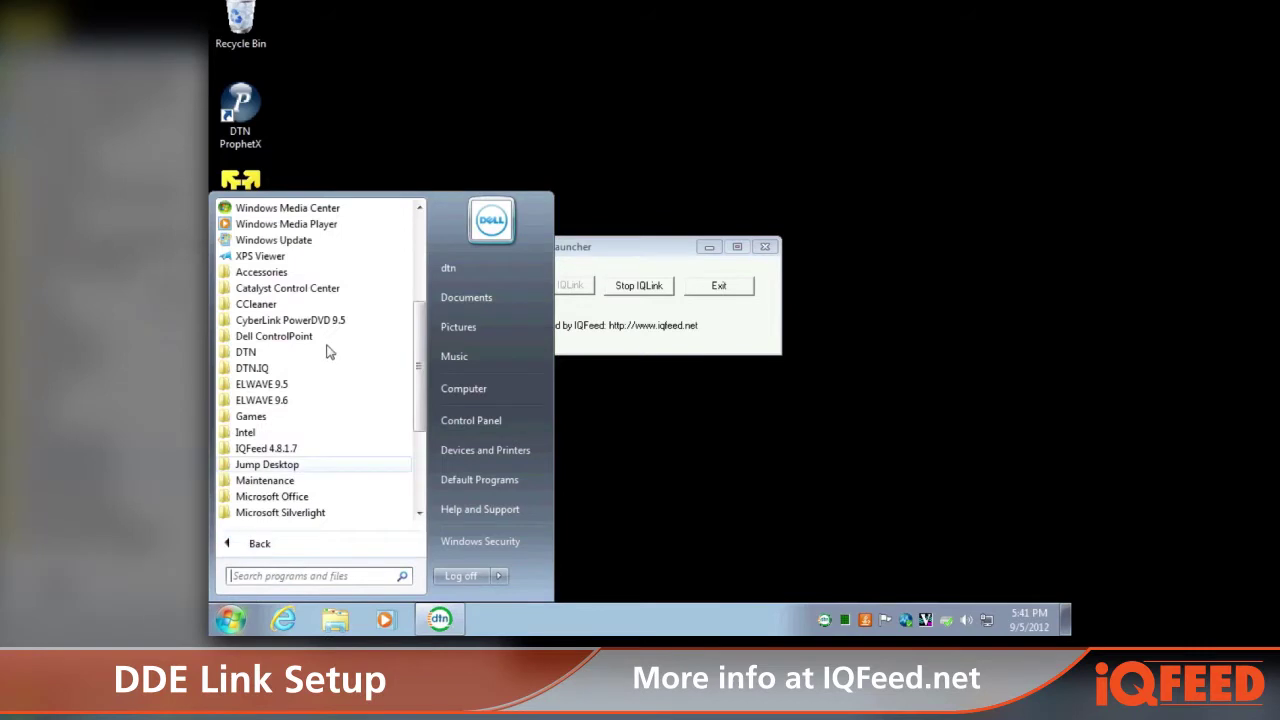
pyautogui.click(268, 449)
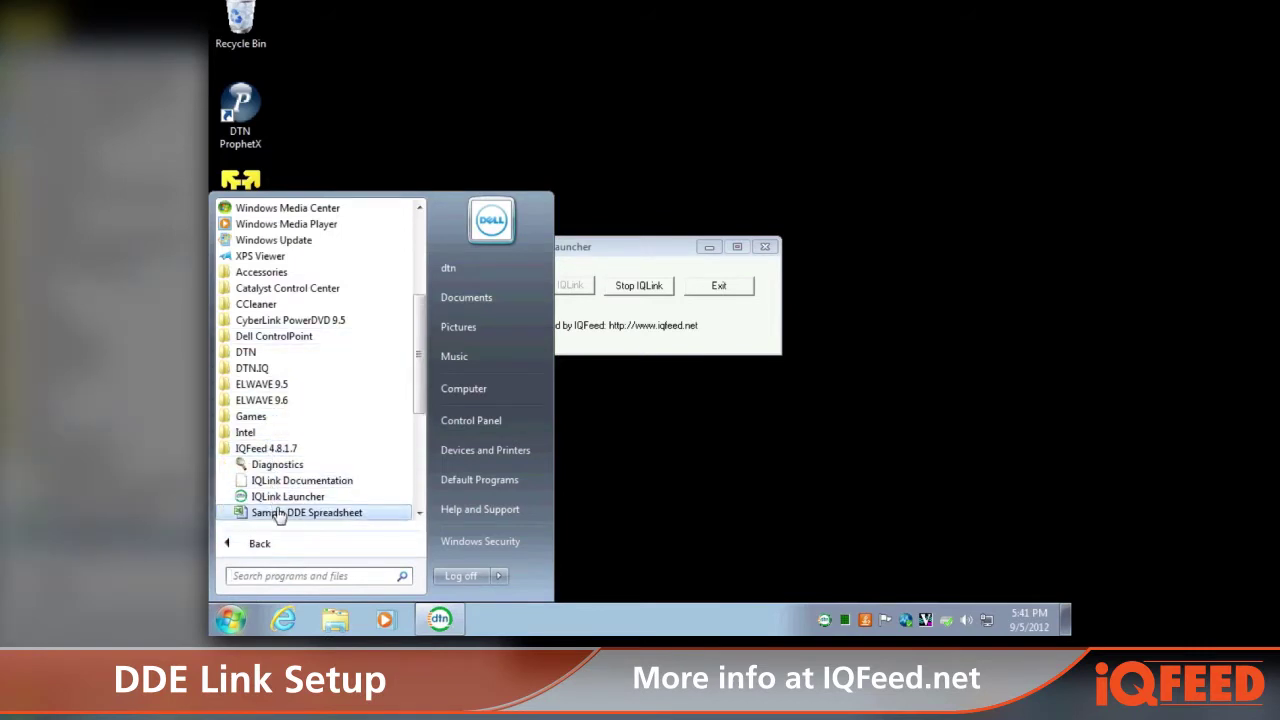
pyautogui.scroll(-2, 278, 512)
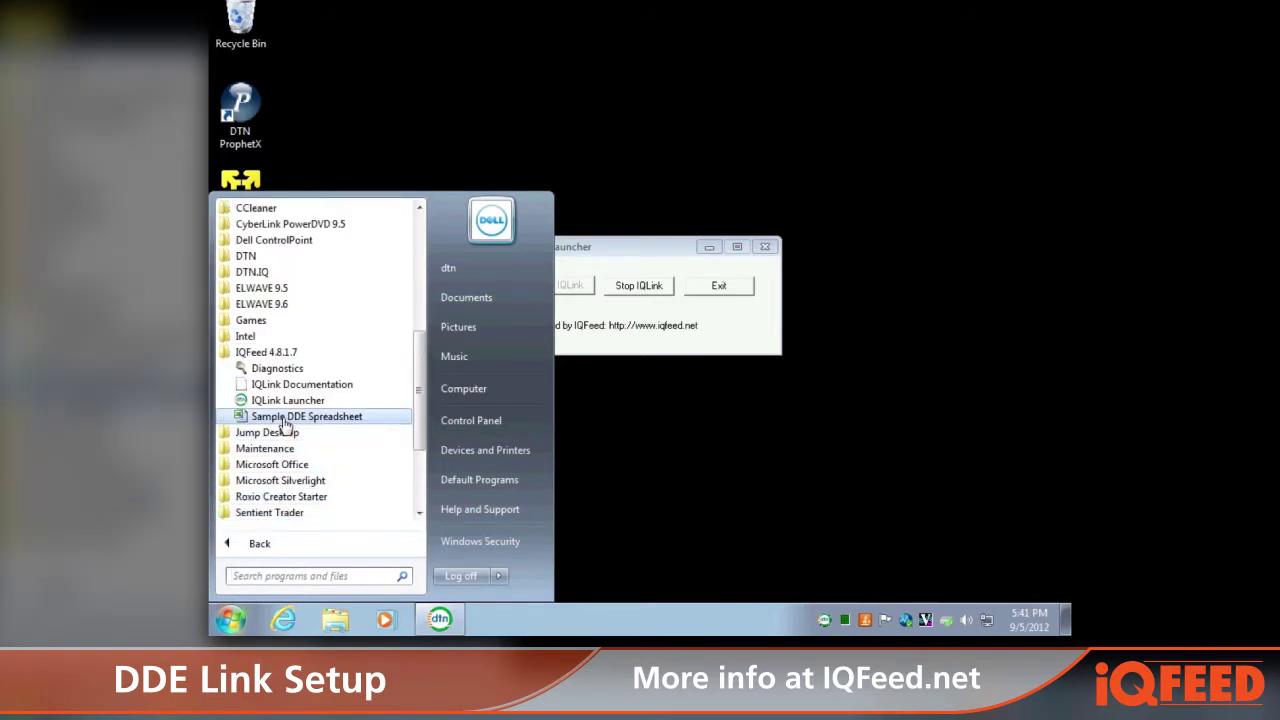
pyautogui.click(283, 418)
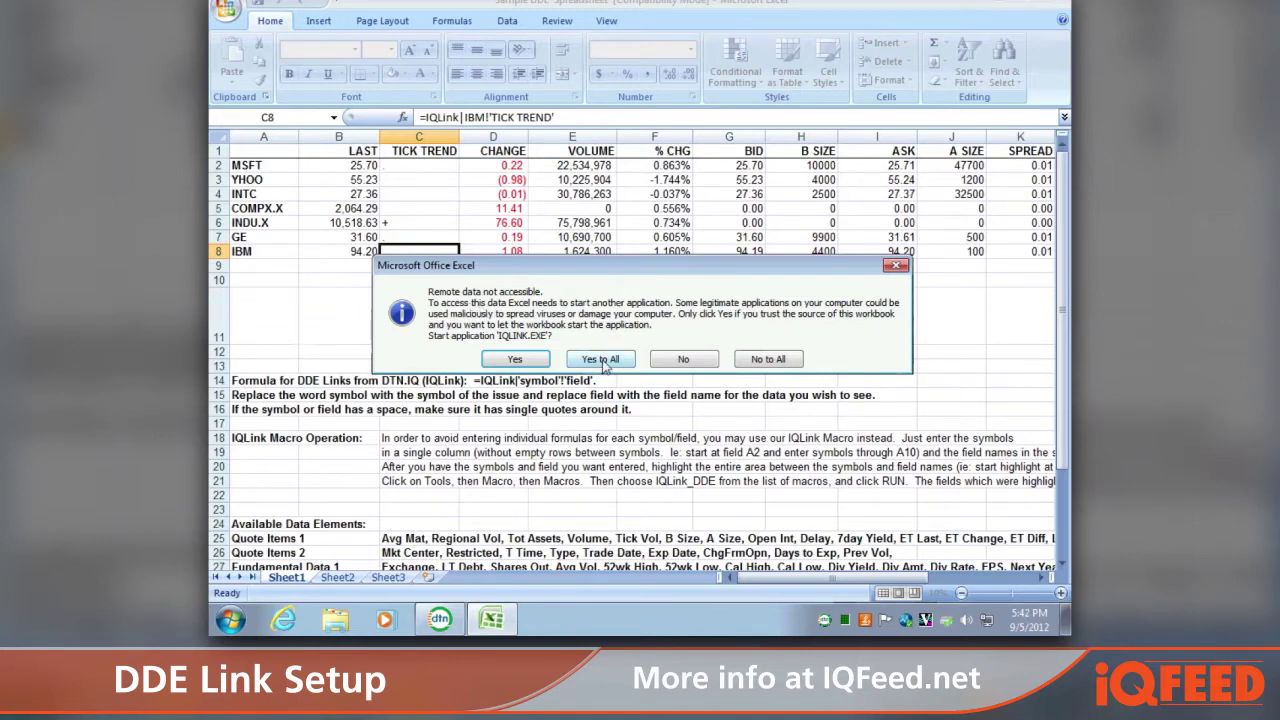
# Allow the workbook to start IQLINK.EXE for all links, then open Excel Options
pyautogui.click(601, 360)
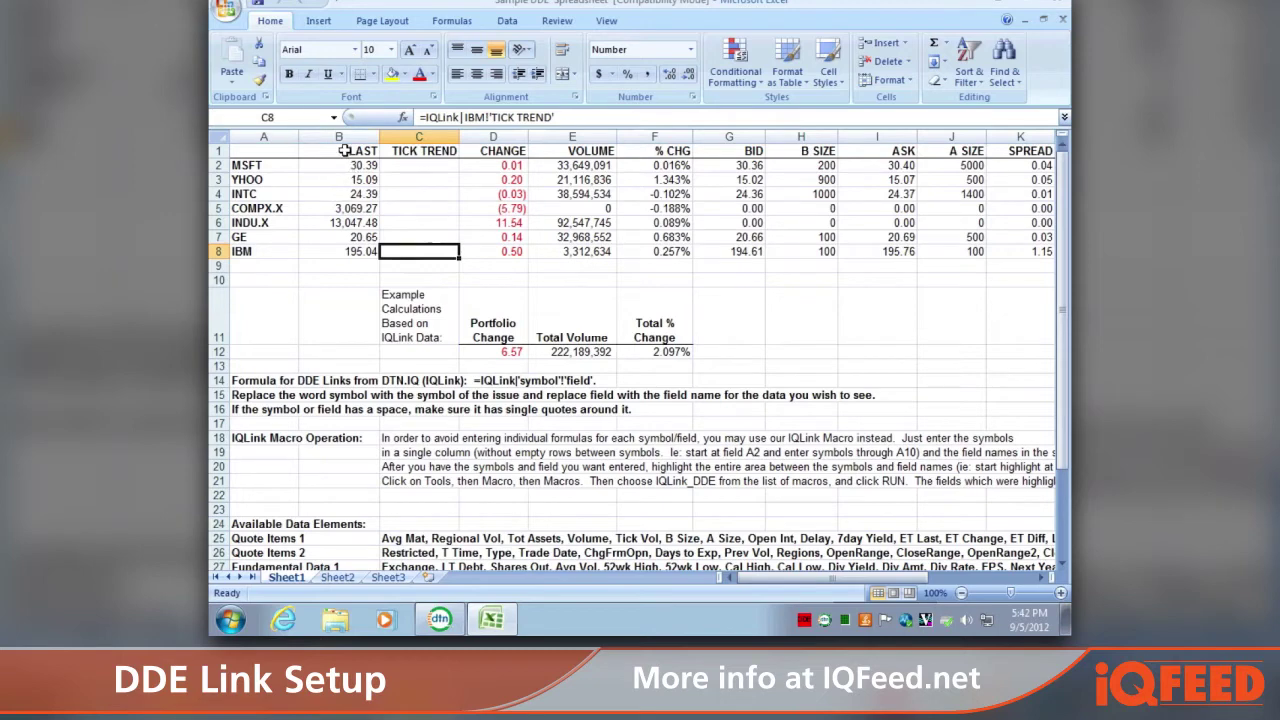
pyautogui.click(225, 10)
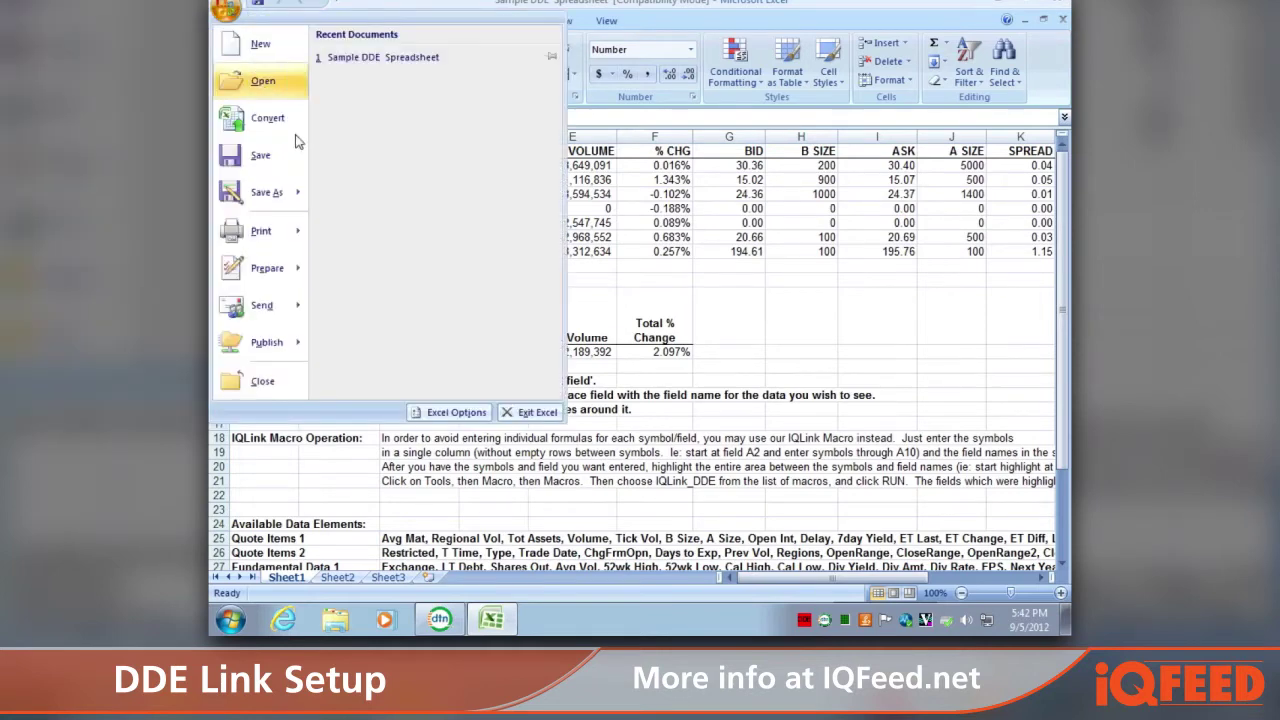
pyautogui.click(477, 421)
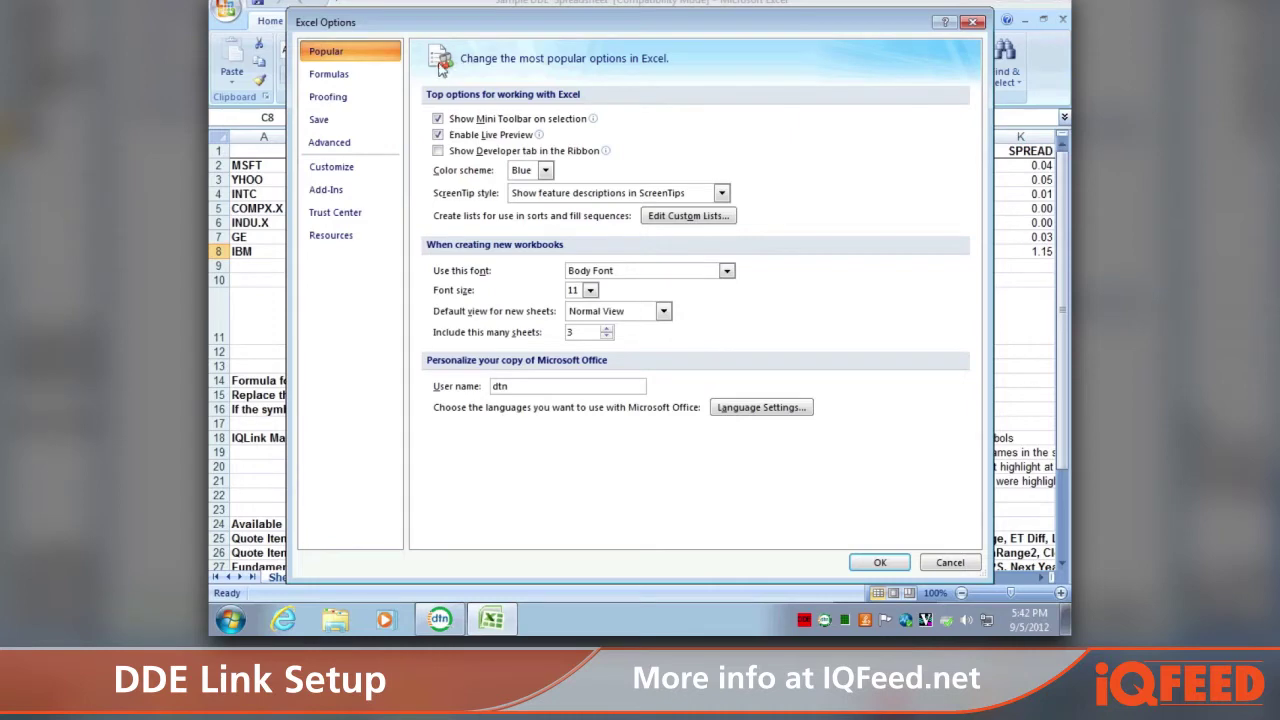
# In Trust Center External Content, enable all data connections and automatic workbook link updates
pyautogui.click(315, 218)
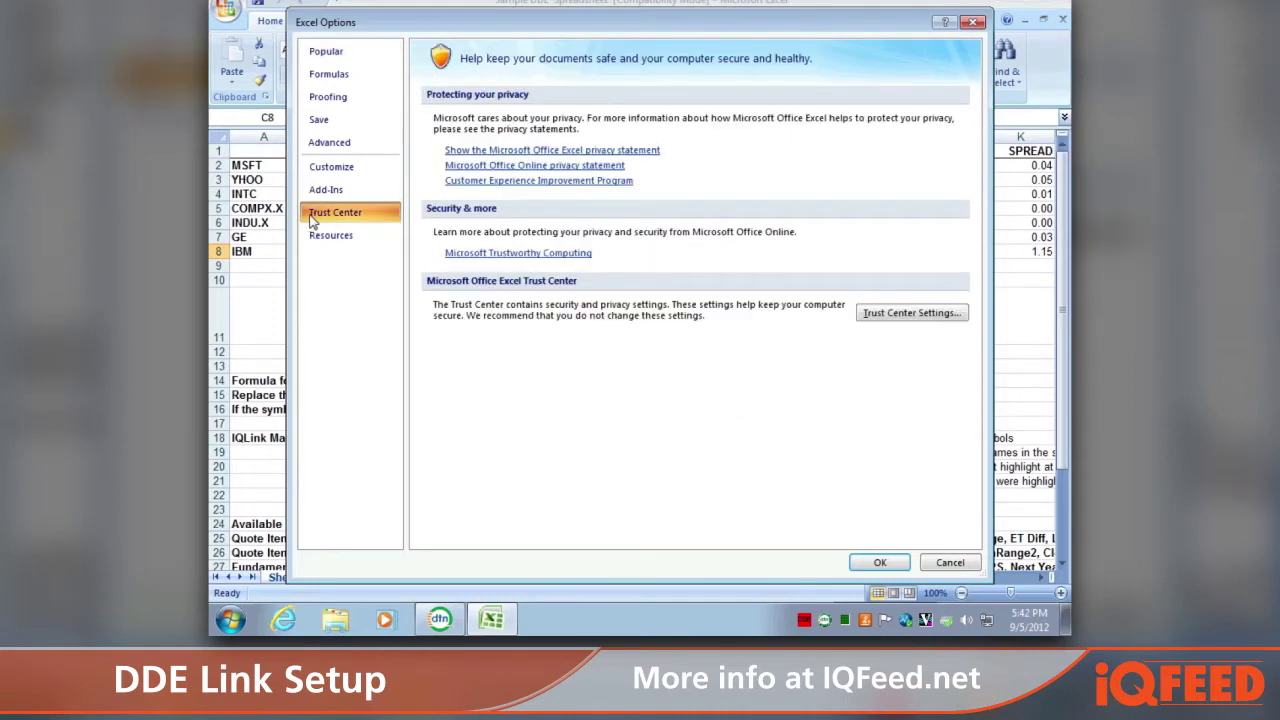
pyautogui.click(887, 318)
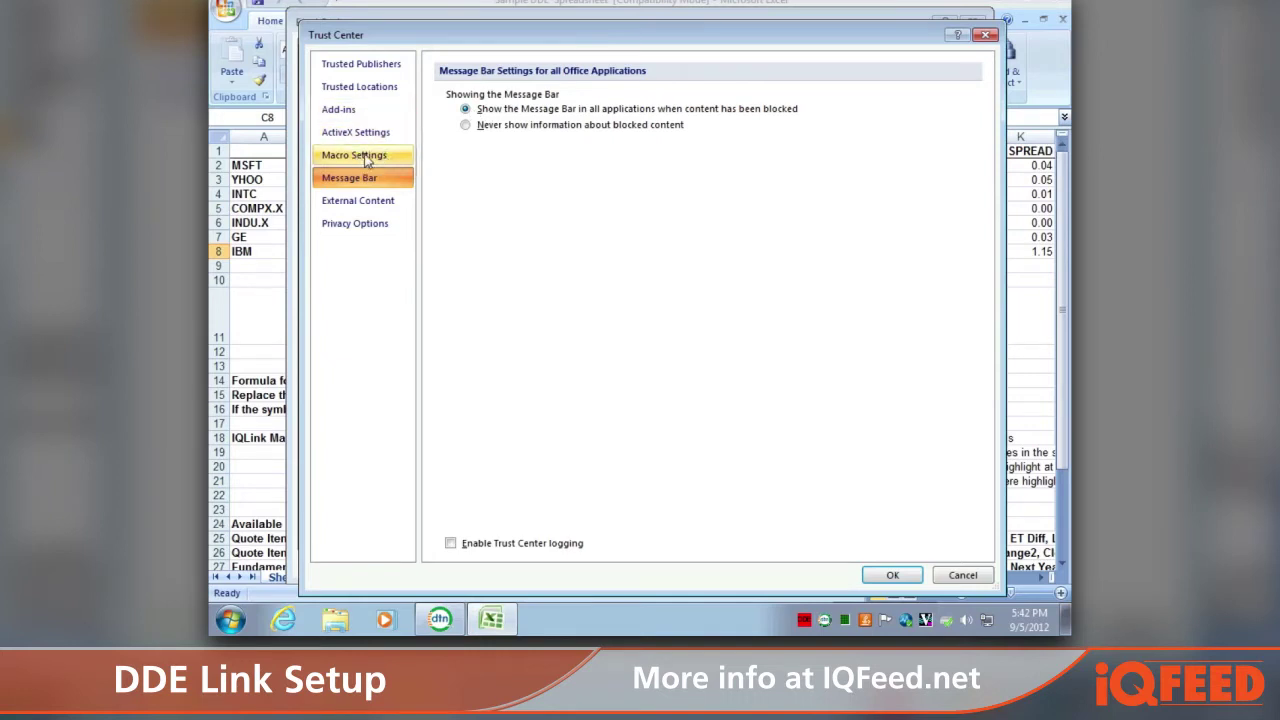
pyautogui.click(366, 160)
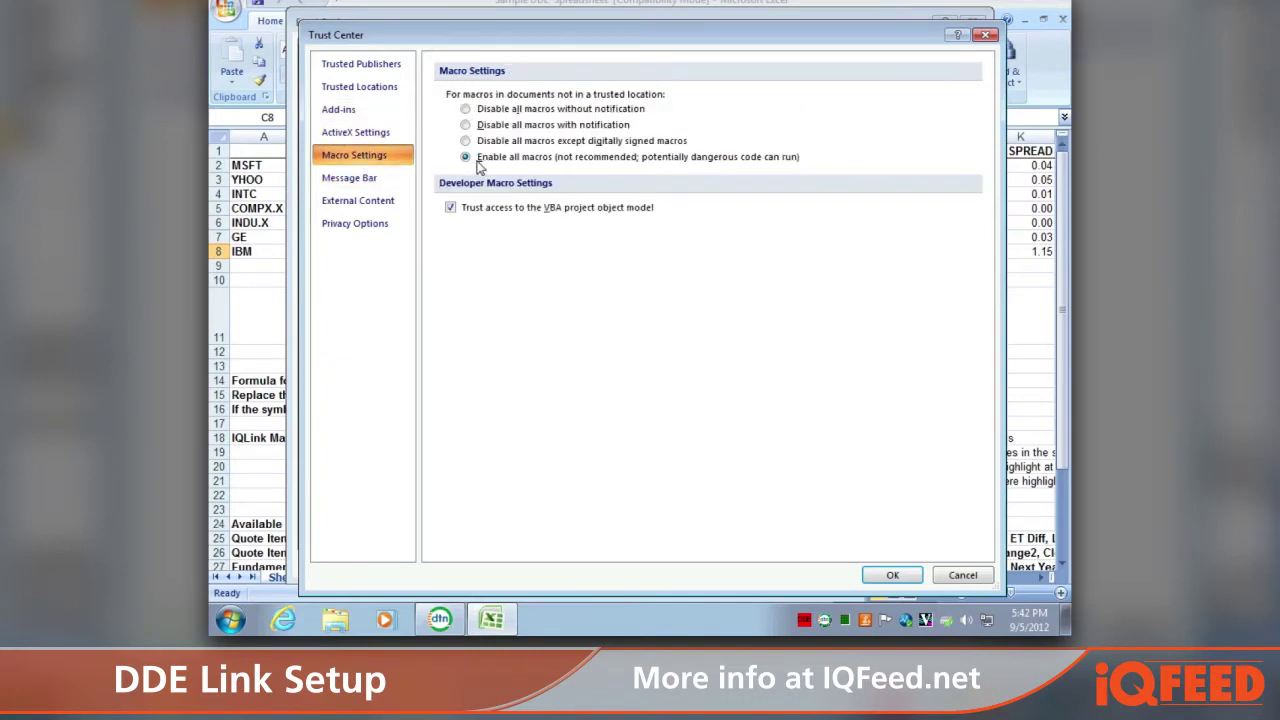
pyautogui.click(358, 203)
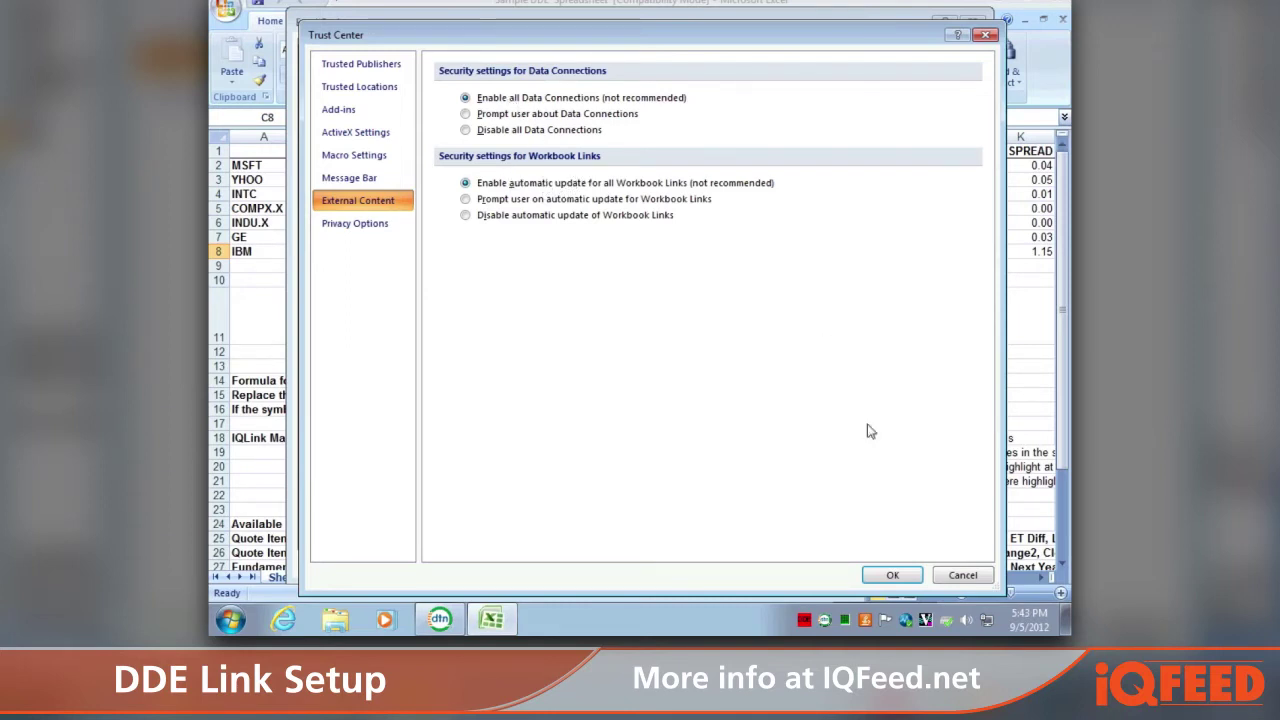
pyautogui.click(893, 574)
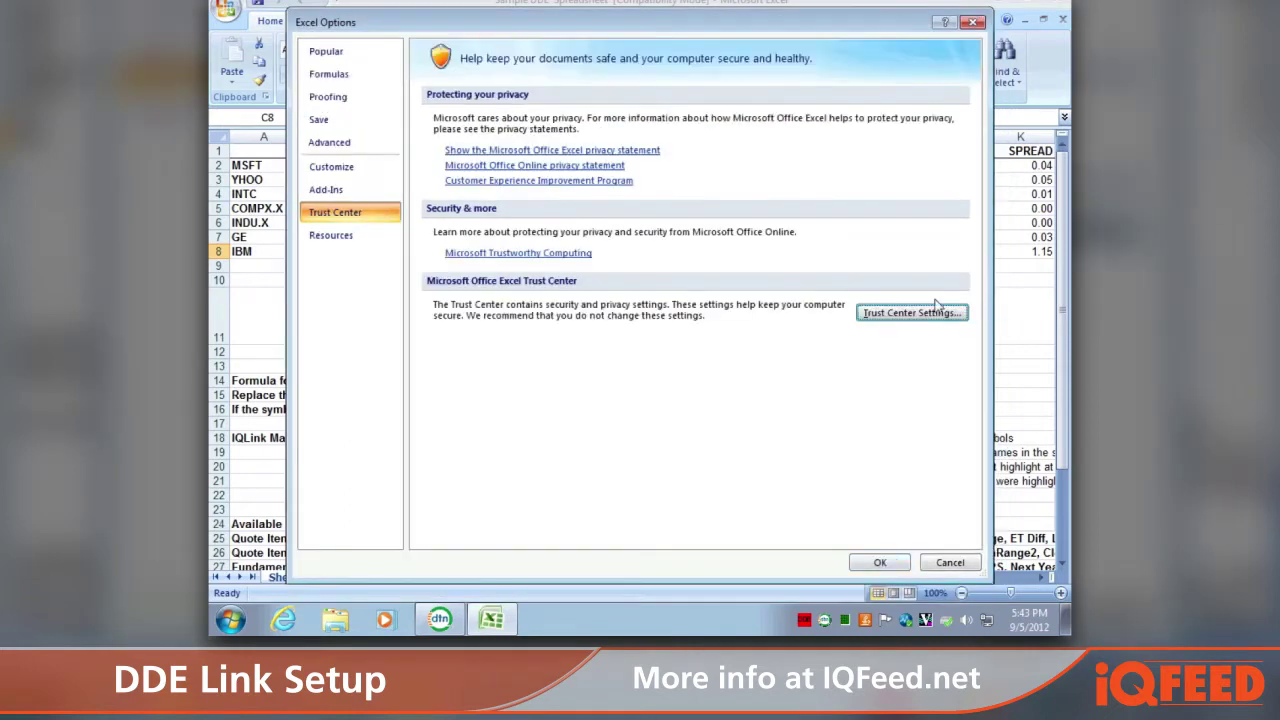
pyautogui.click(879, 562)
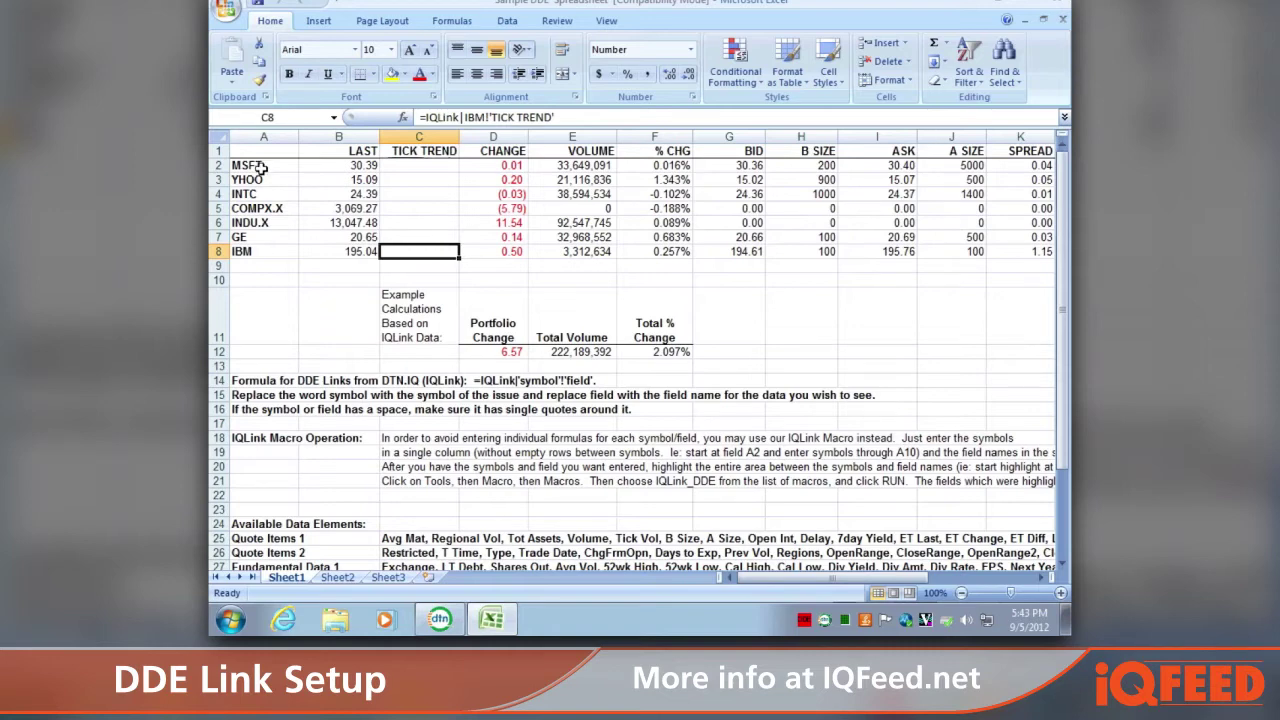
# Apply the Text number format to cell A9 through Format Cells
pyautogui.click(270, 265)
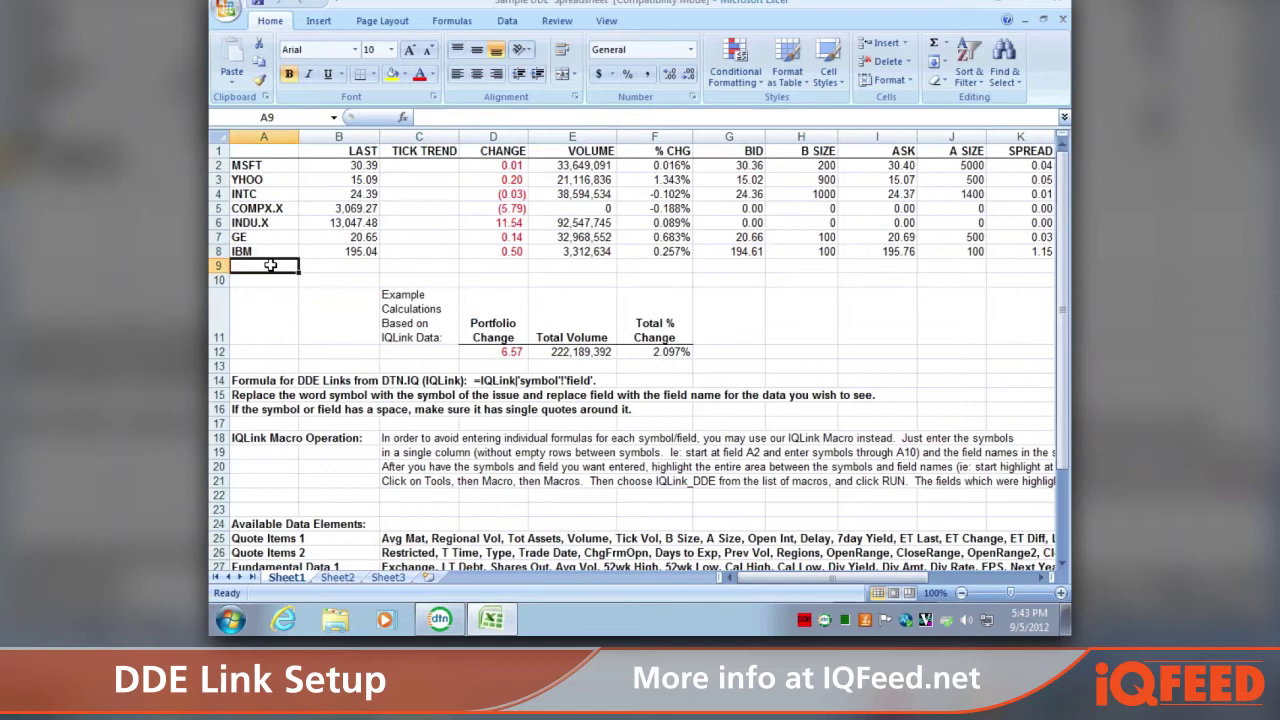
pyautogui.rightClick(270, 265)
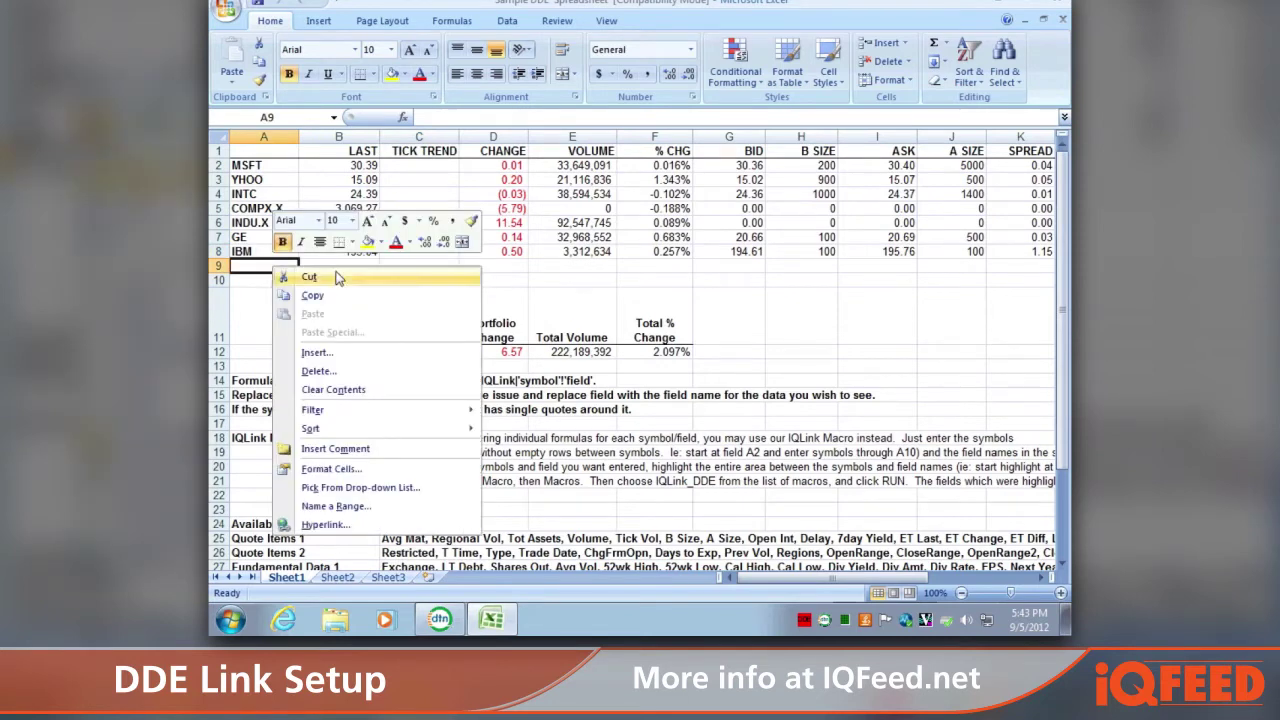
pyautogui.click(326, 468)
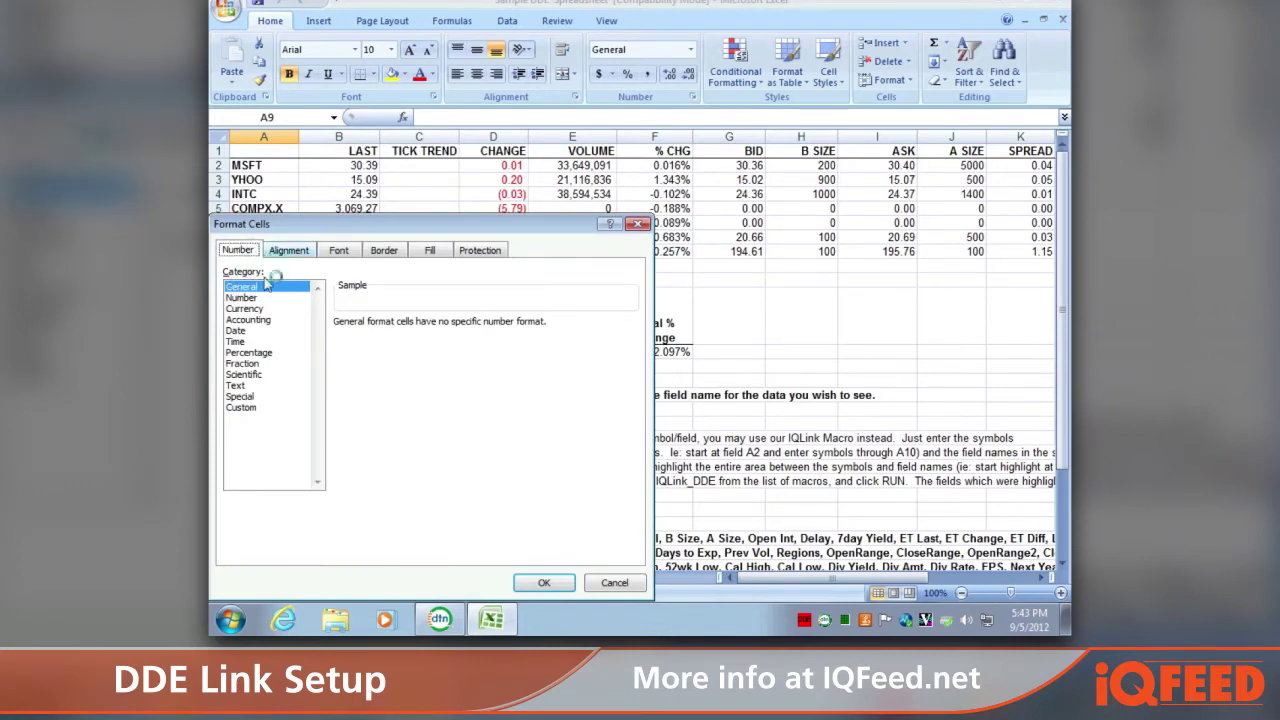
pyautogui.click(245, 386)
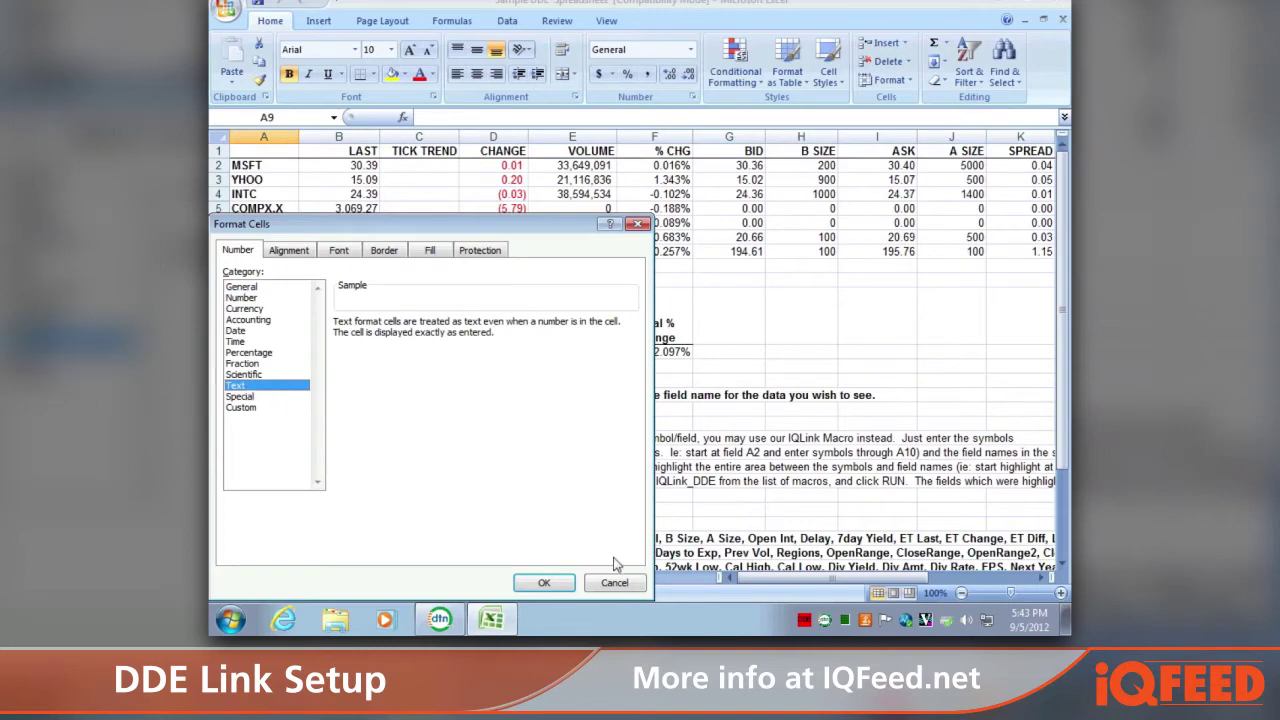
pyautogui.click(543, 582)
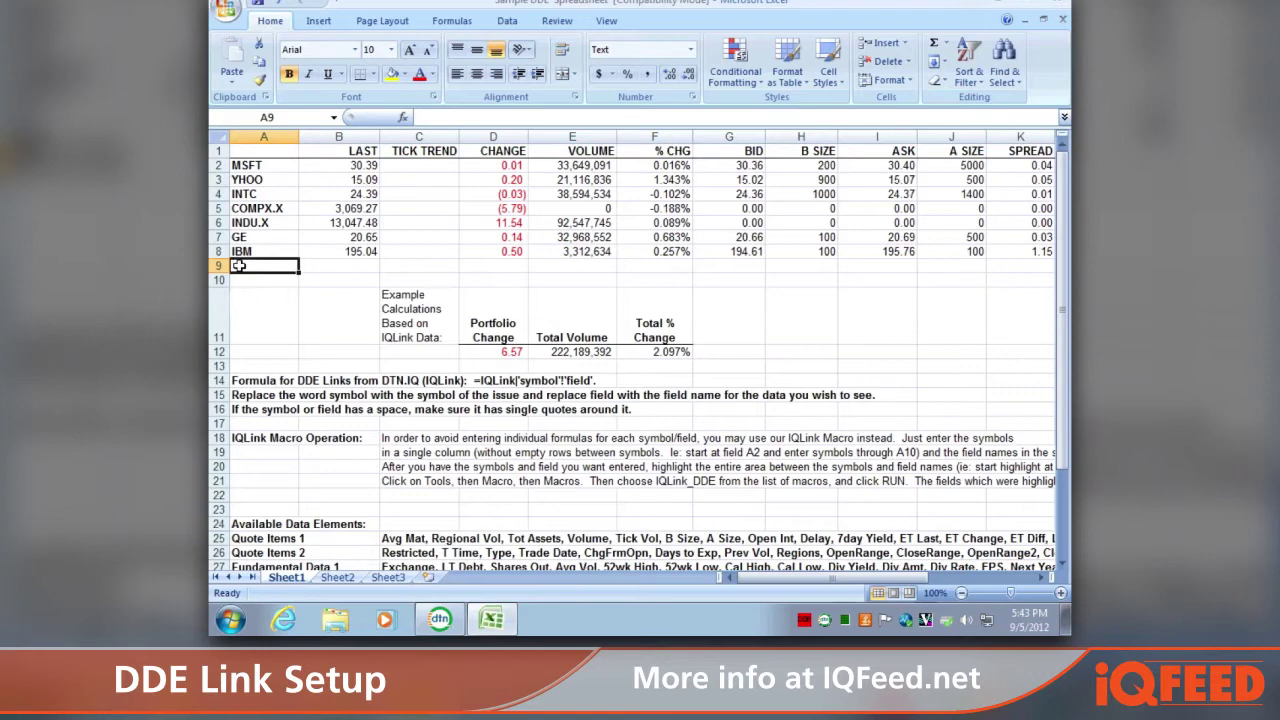
pyautogui.write('@ES#')
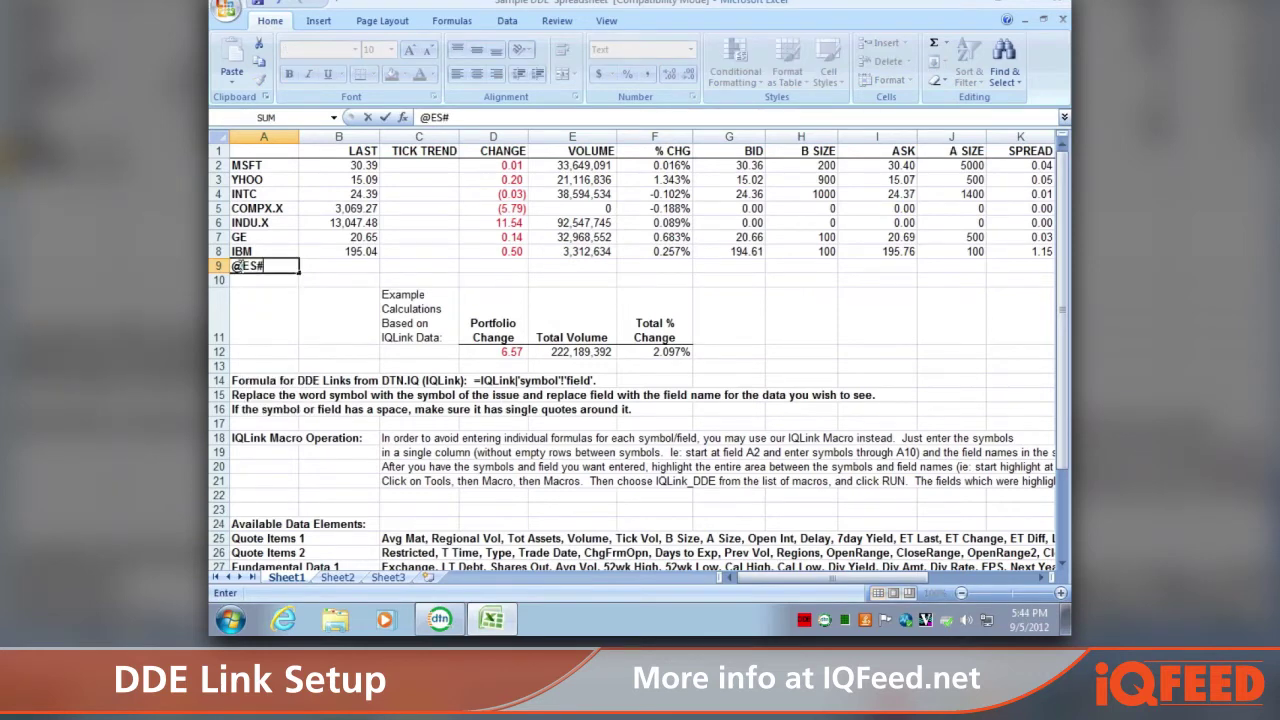
pyautogui.press('Return')
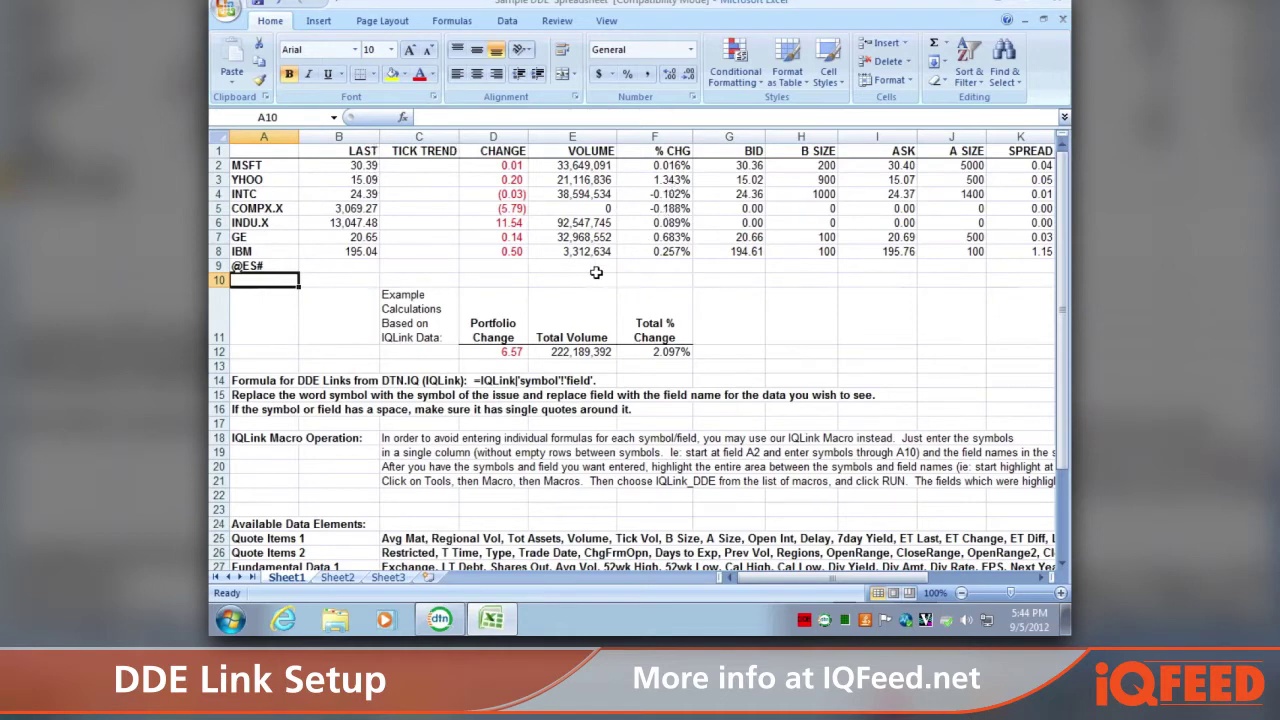
# Select the range from B2 to column Q down to row 9, then scroll back to column A
pyautogui.click(342, 166)
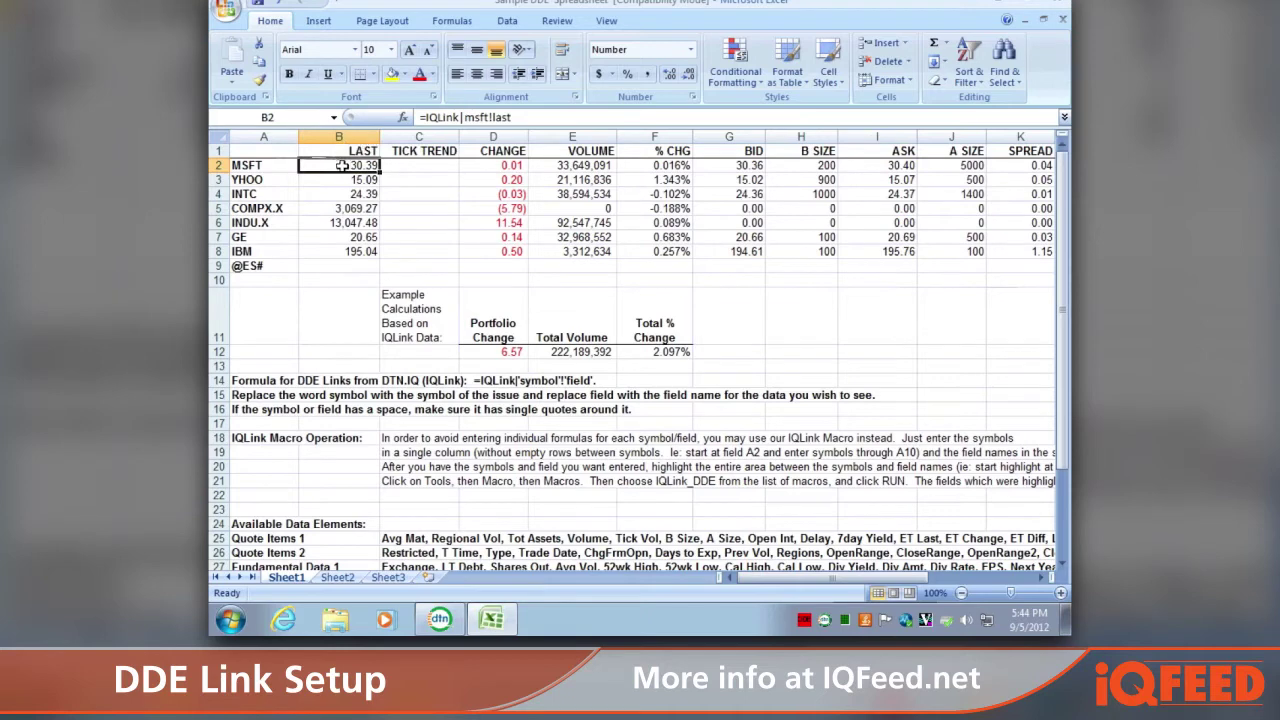
pyautogui.moveTo(343, 167); pyautogui.dragTo(906, 268)
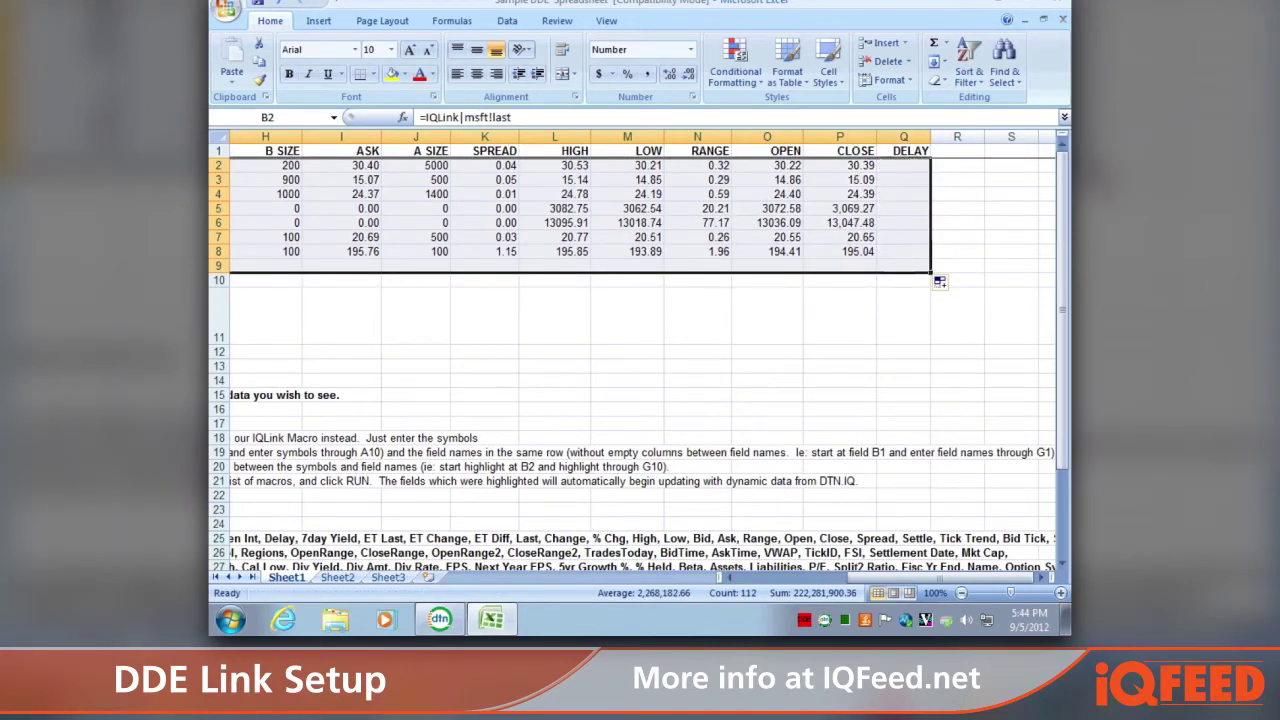
pyautogui.moveTo(1004, 577); pyautogui.dragTo(800, 580)
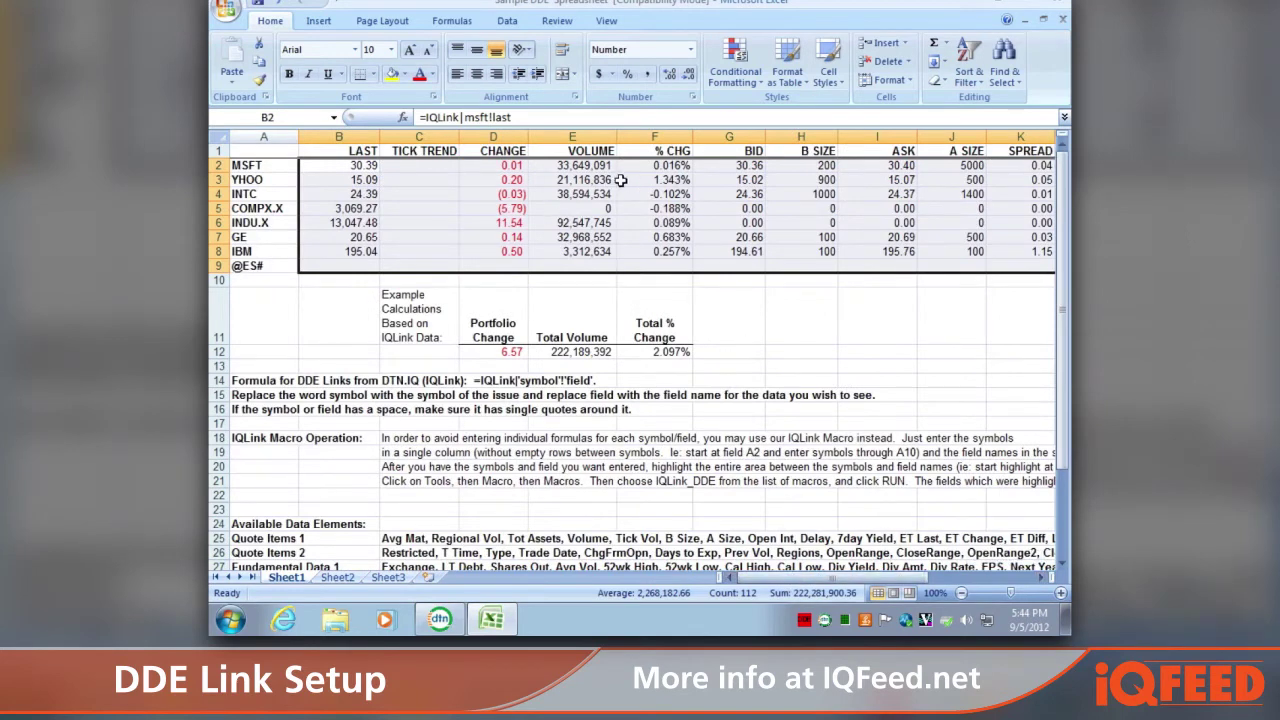
# Run the IQLink_DDE macro from View > Macros on the selected quote range
pyautogui.click(604, 26)
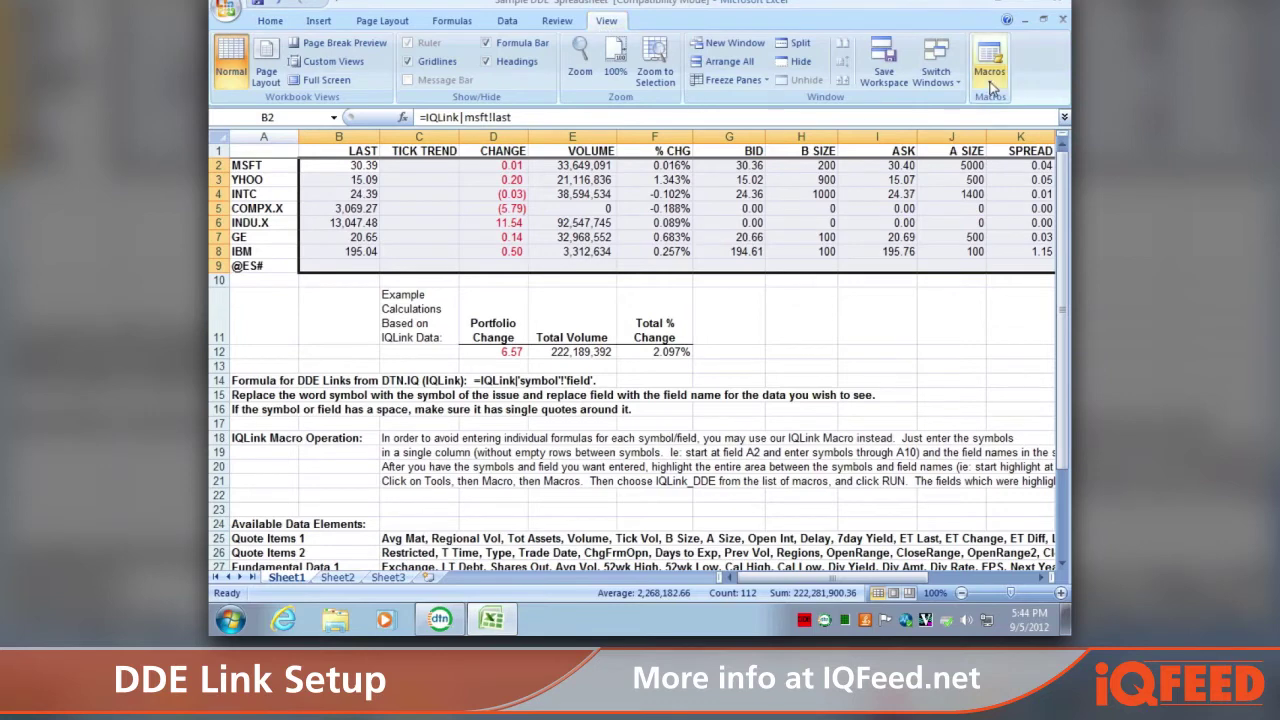
pyautogui.click(991, 86)
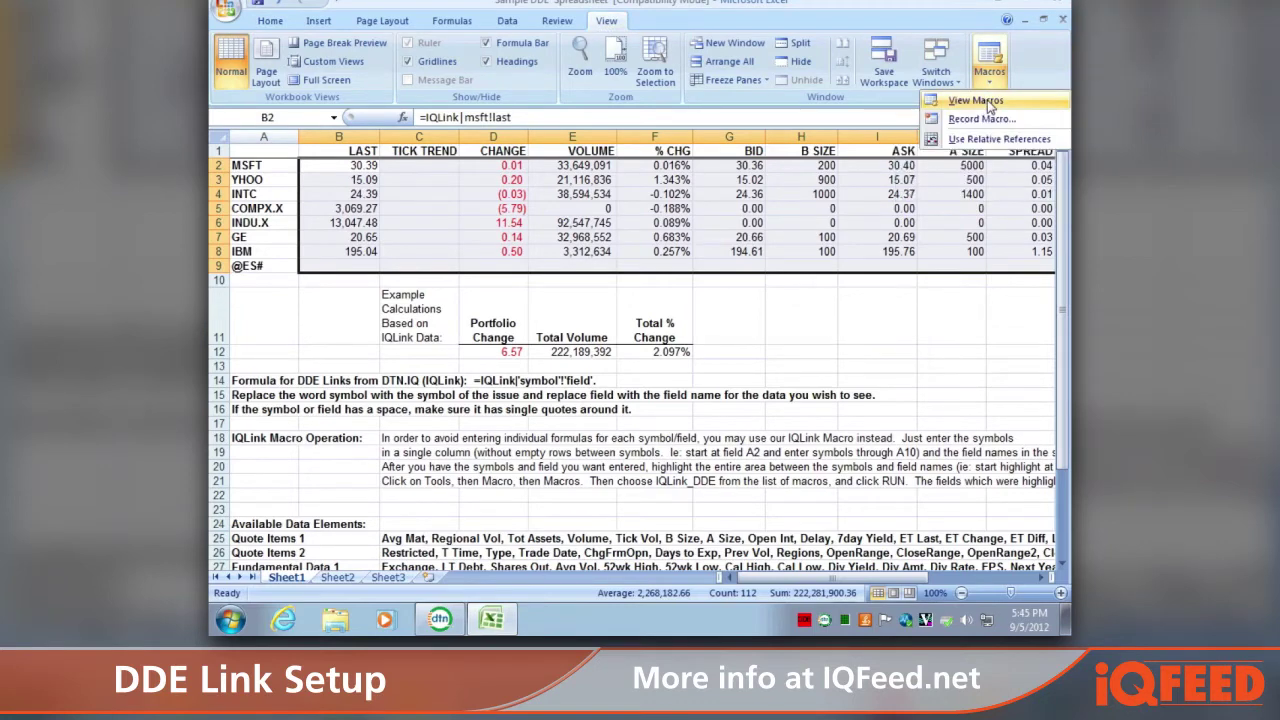
pyautogui.click(975, 101)
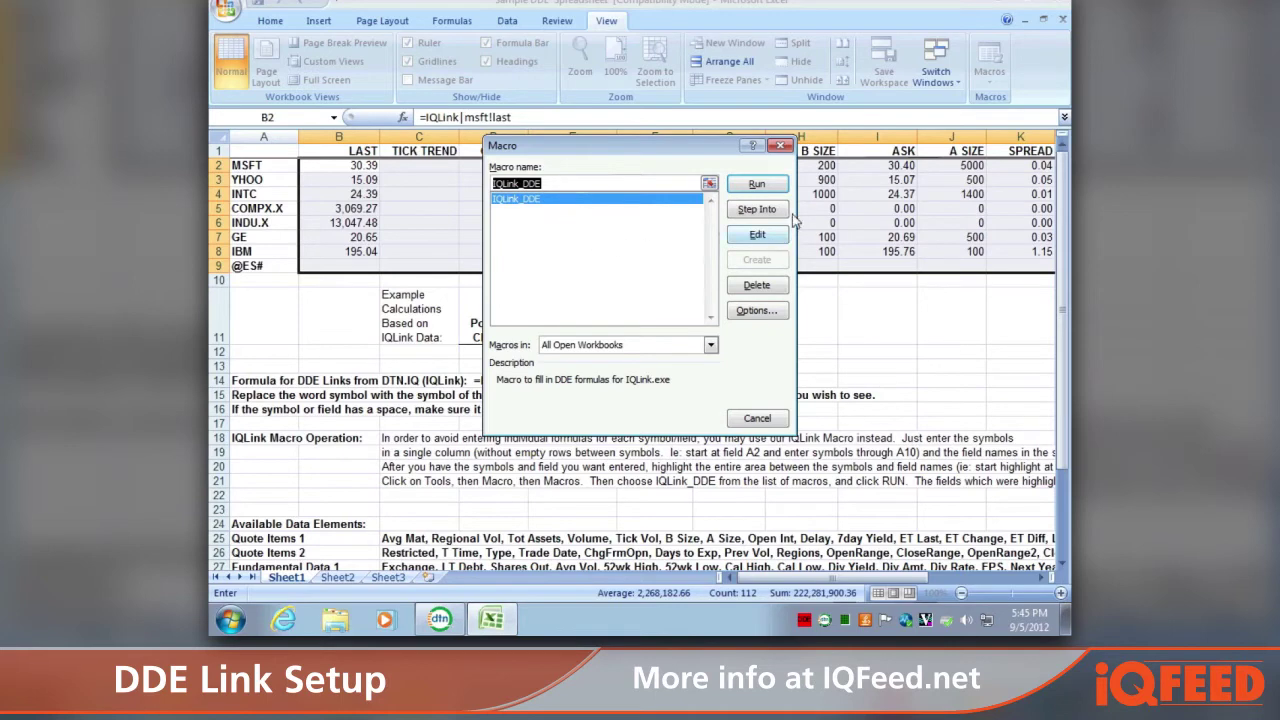
pyautogui.click(774, 188)
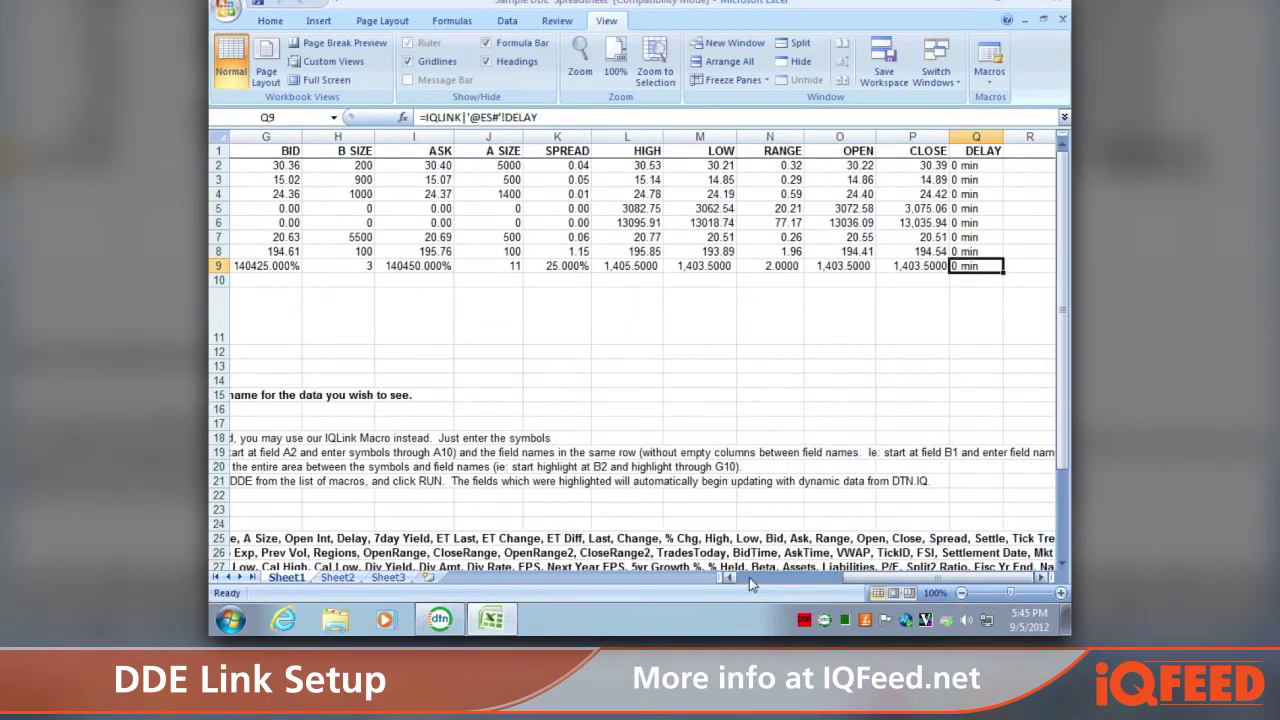
pyautogui.click(749, 577)
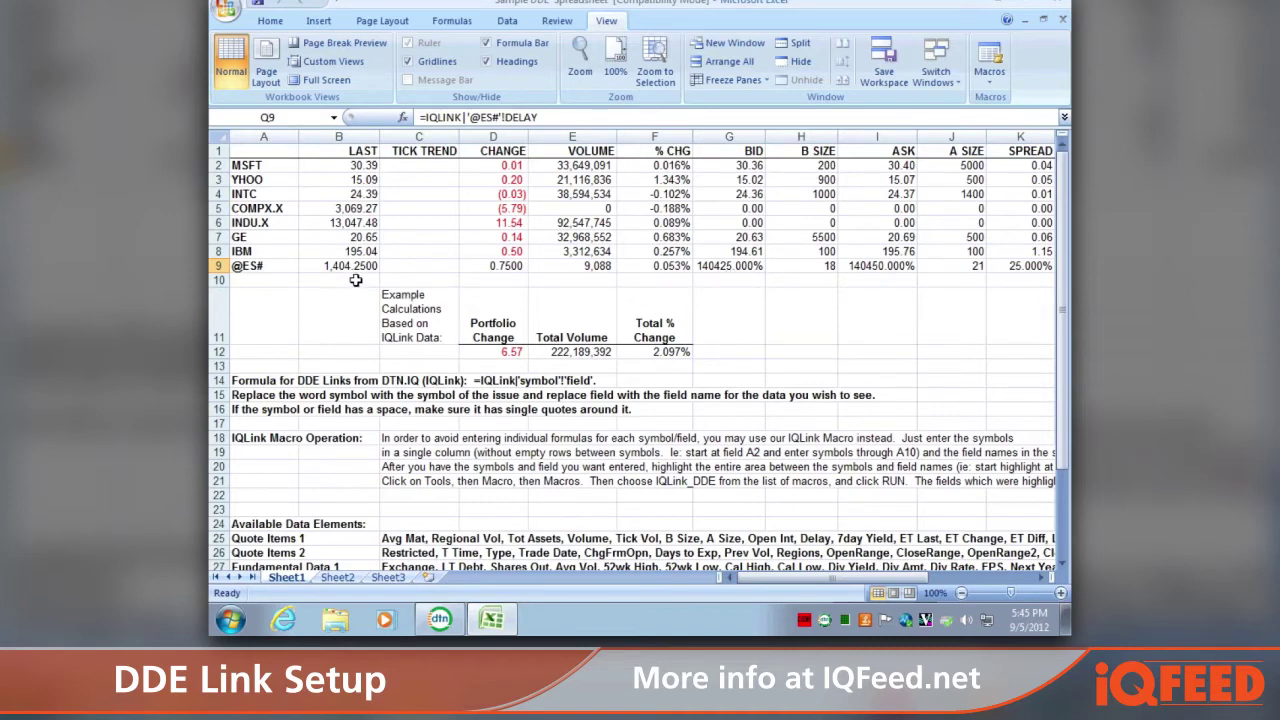
pyautogui.click(332, 280)
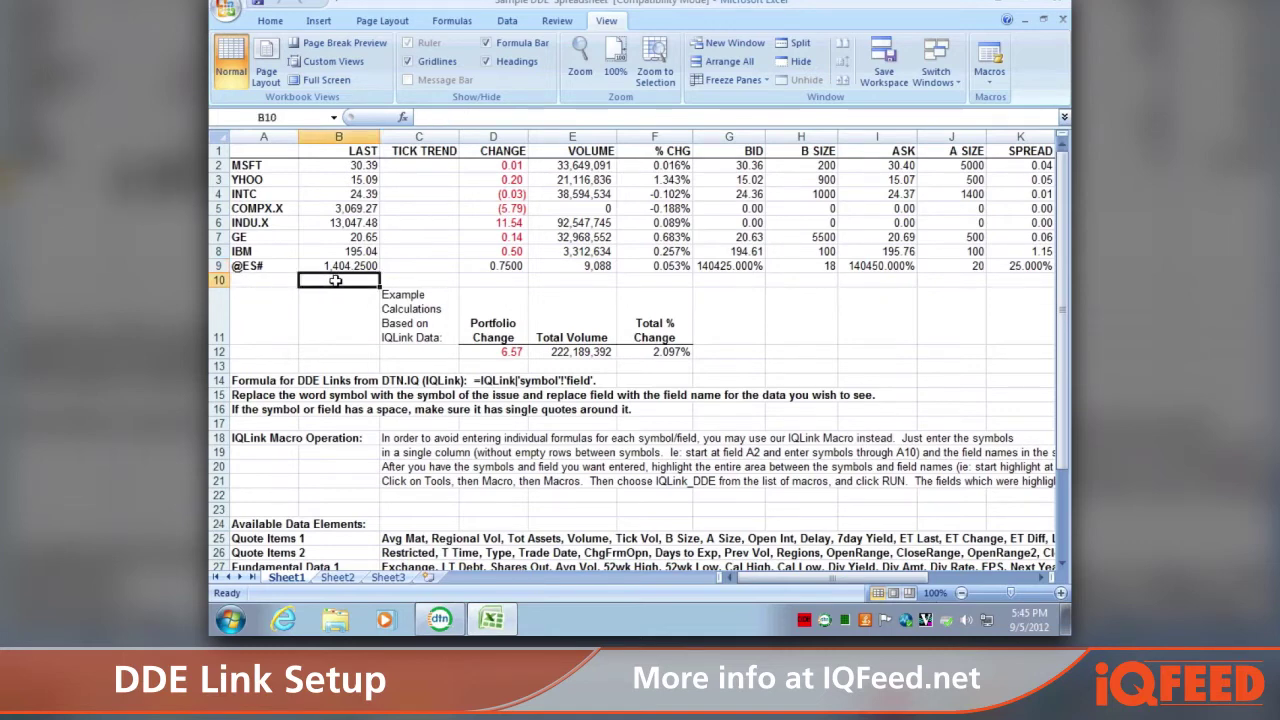
pyautogui.write('=')
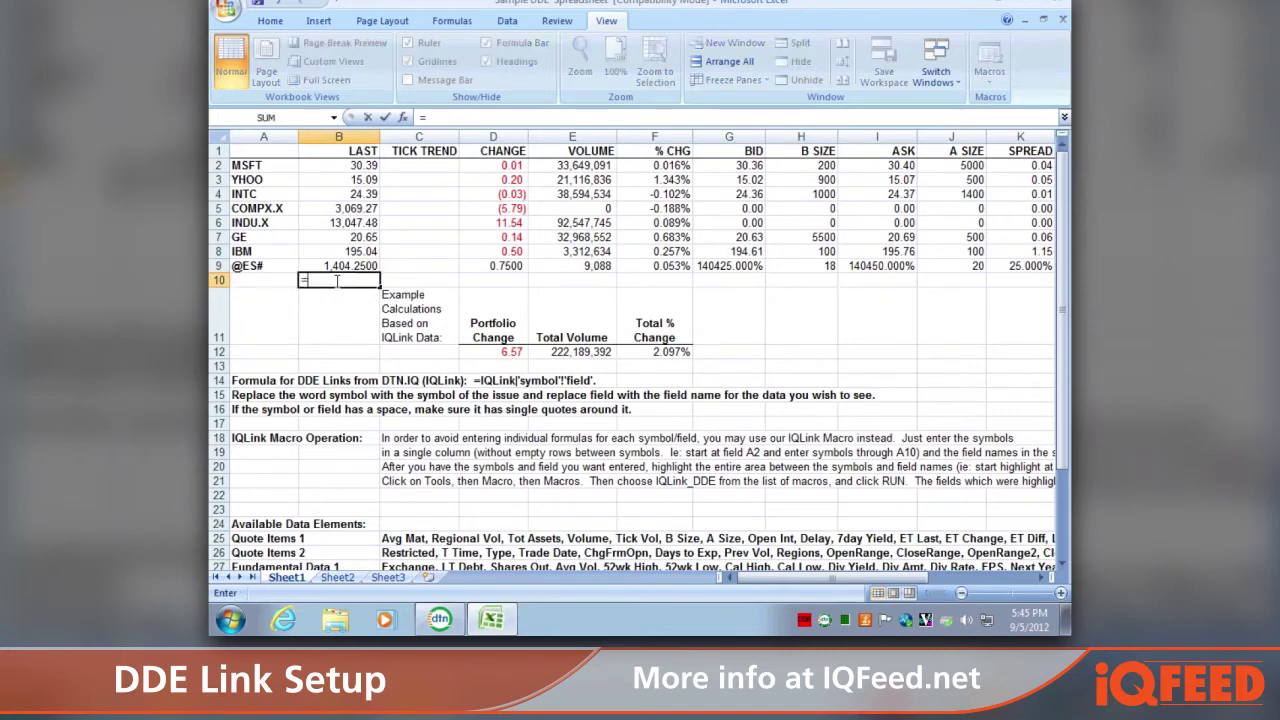
pyautogui.write('IQLInk|')
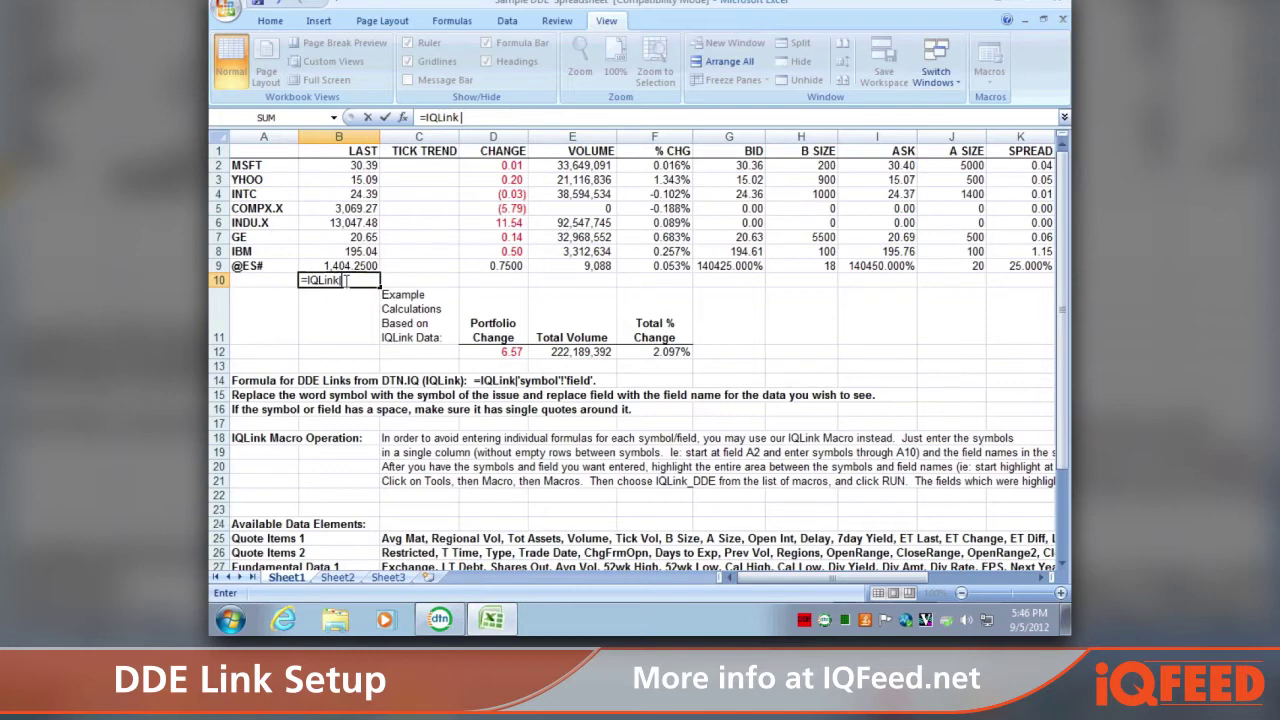
pyautogui.write("'@ES#'")
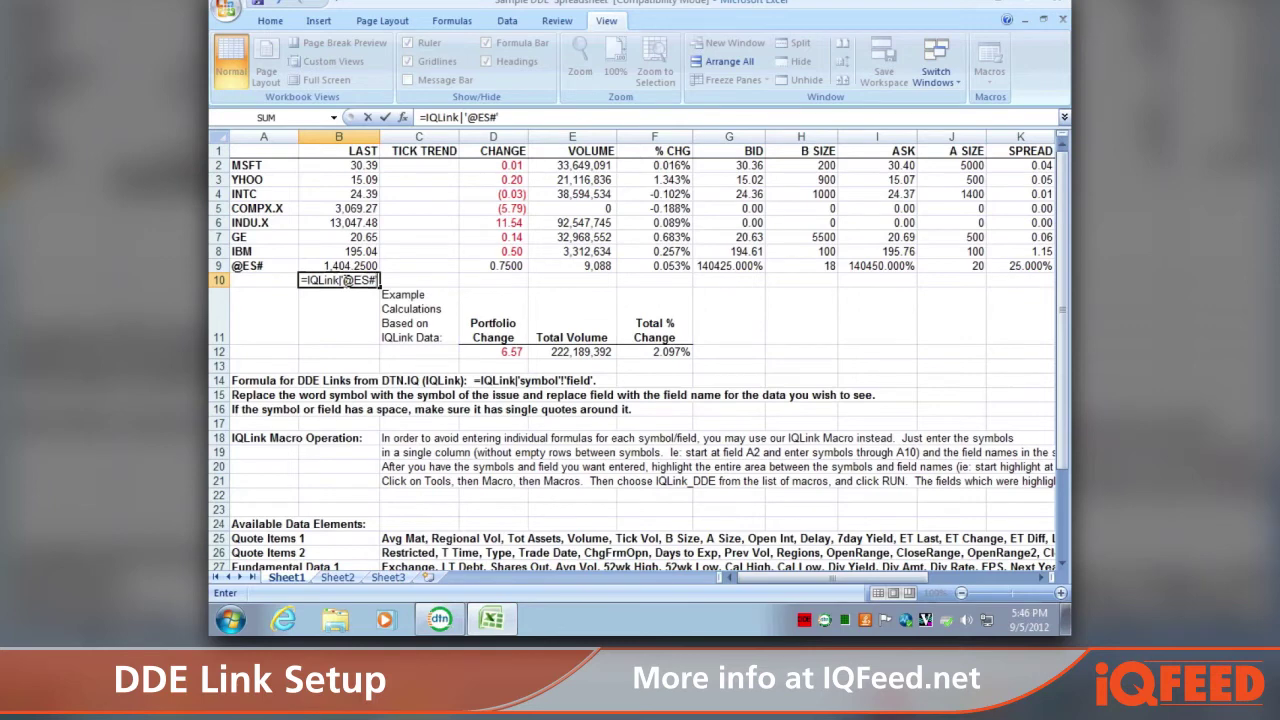
pyautogui.write('!')
pyautogui.write('Last')
pyautogui.press('Return')
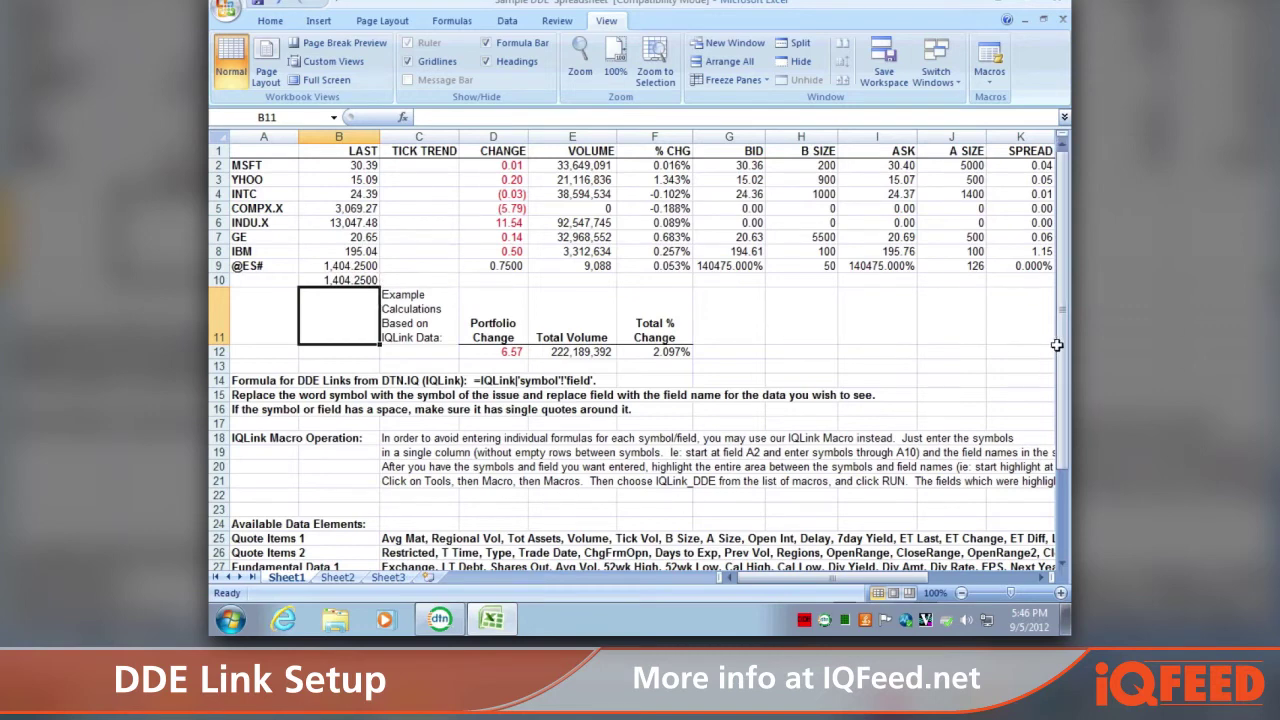
pyautogui.moveTo(1062, 360); pyautogui.dragTo(1062, 382)
pyautogui.moveTo(824, 581); pyautogui.dragTo(788, 578)
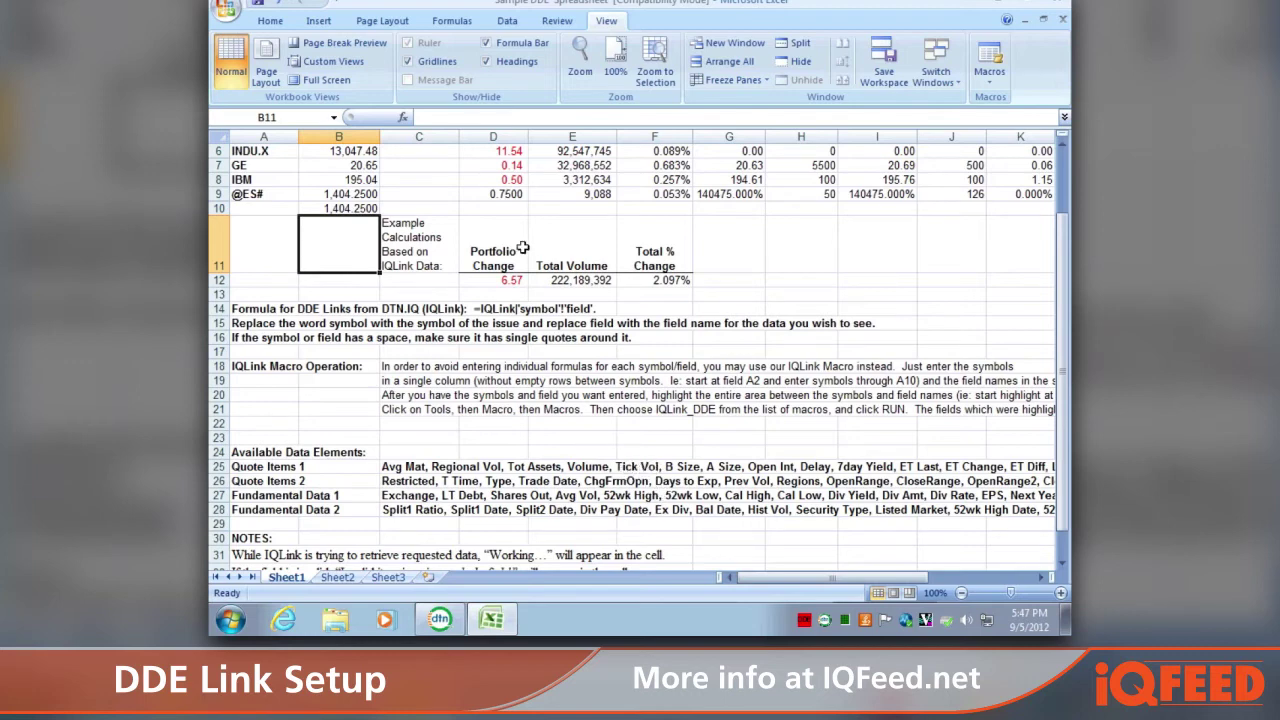
pyautogui.click(410, 210)
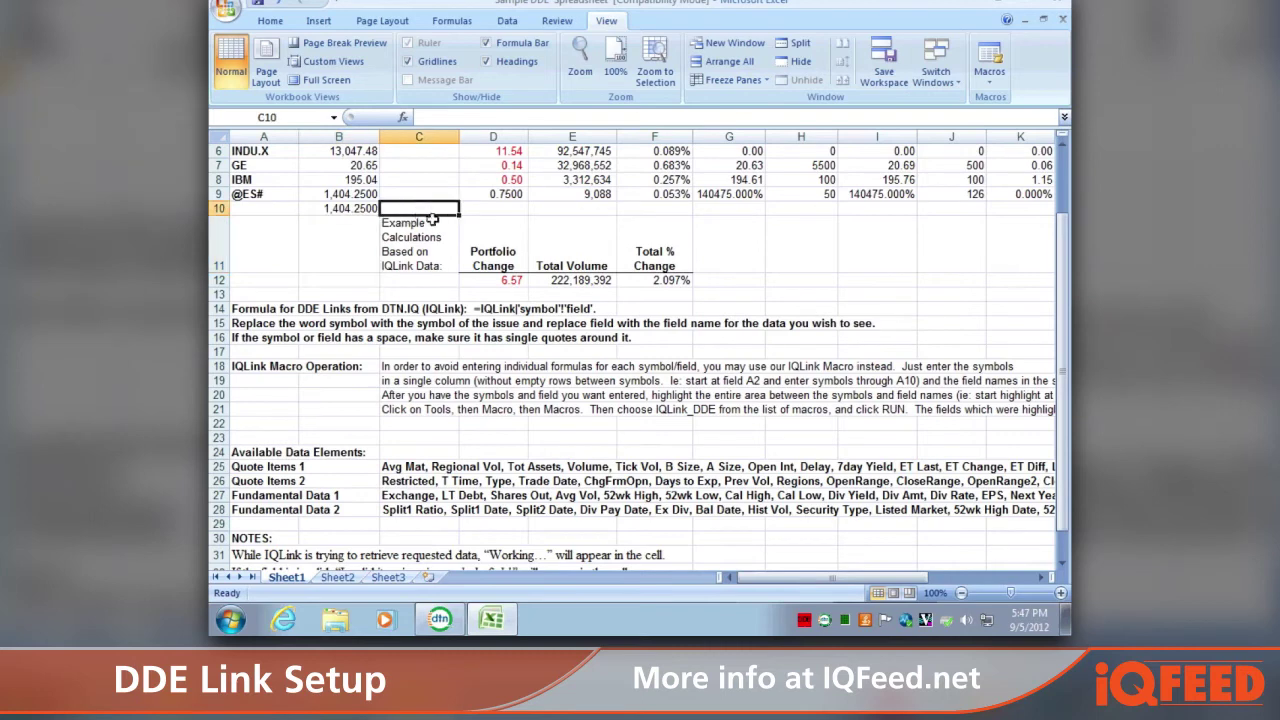
pyautogui.write('=IQ')
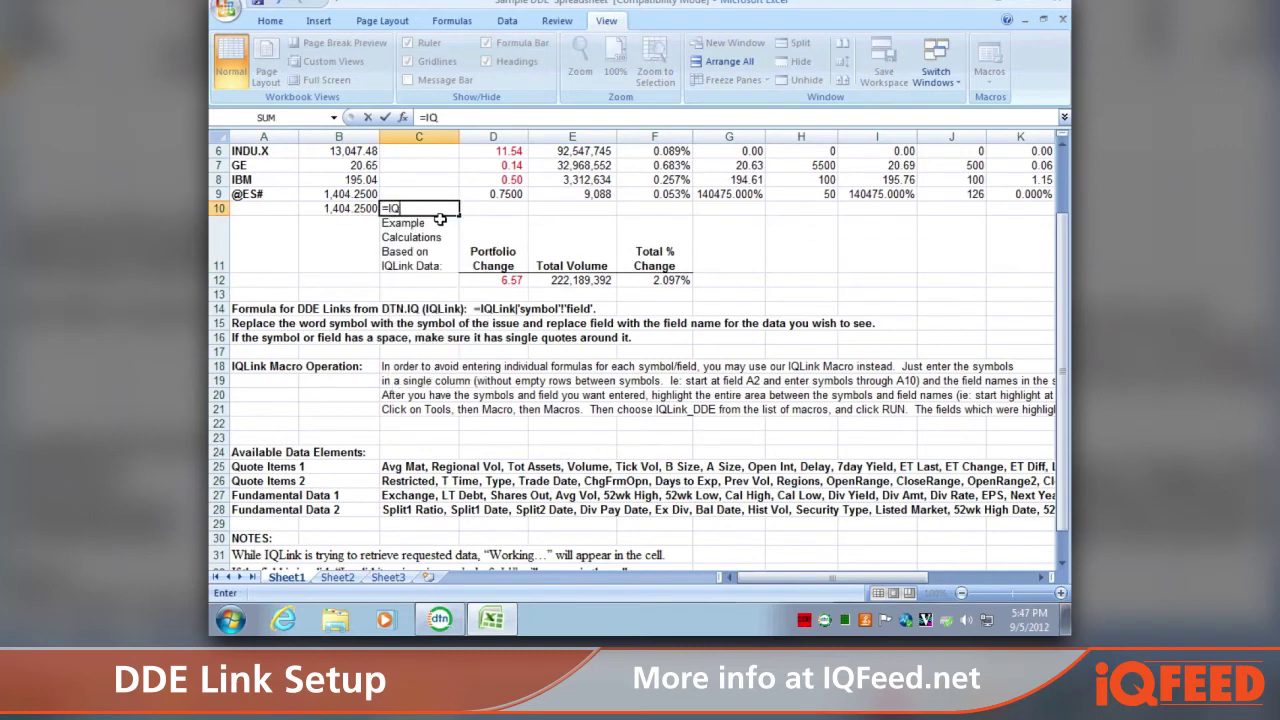
pyautogui.write("Link|'@ES#'")
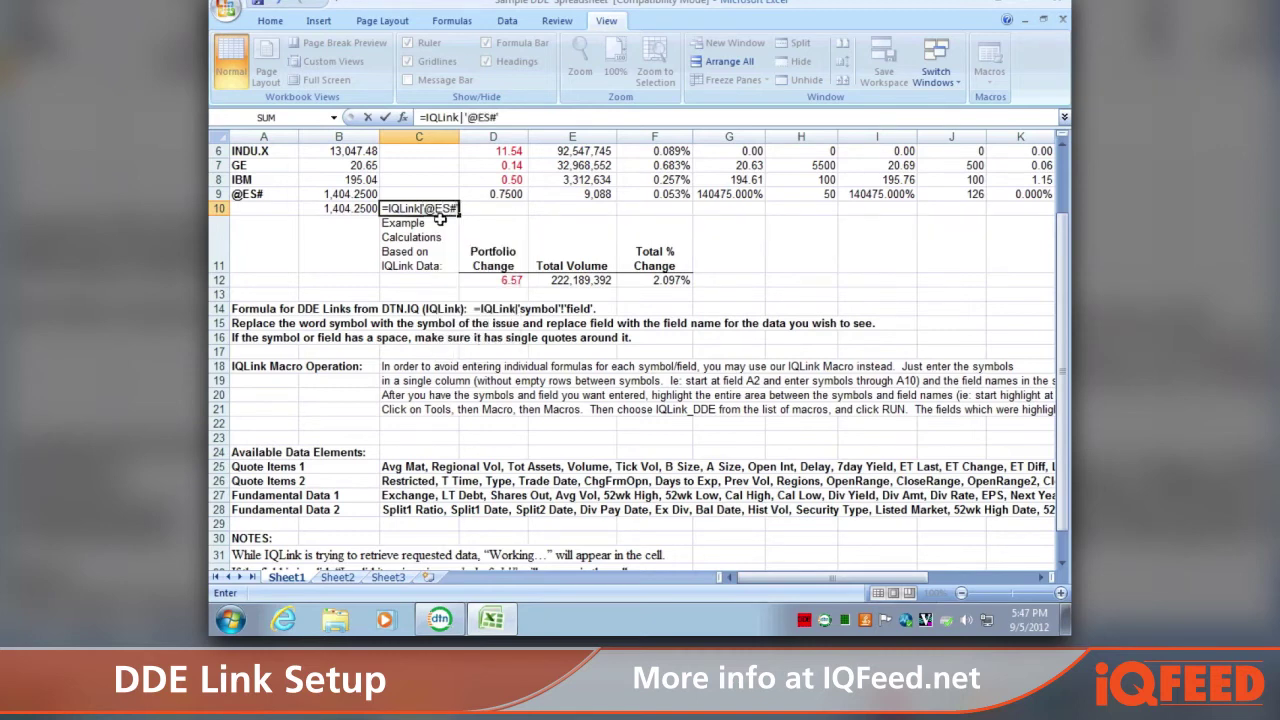
pyautogui.write("!'T")
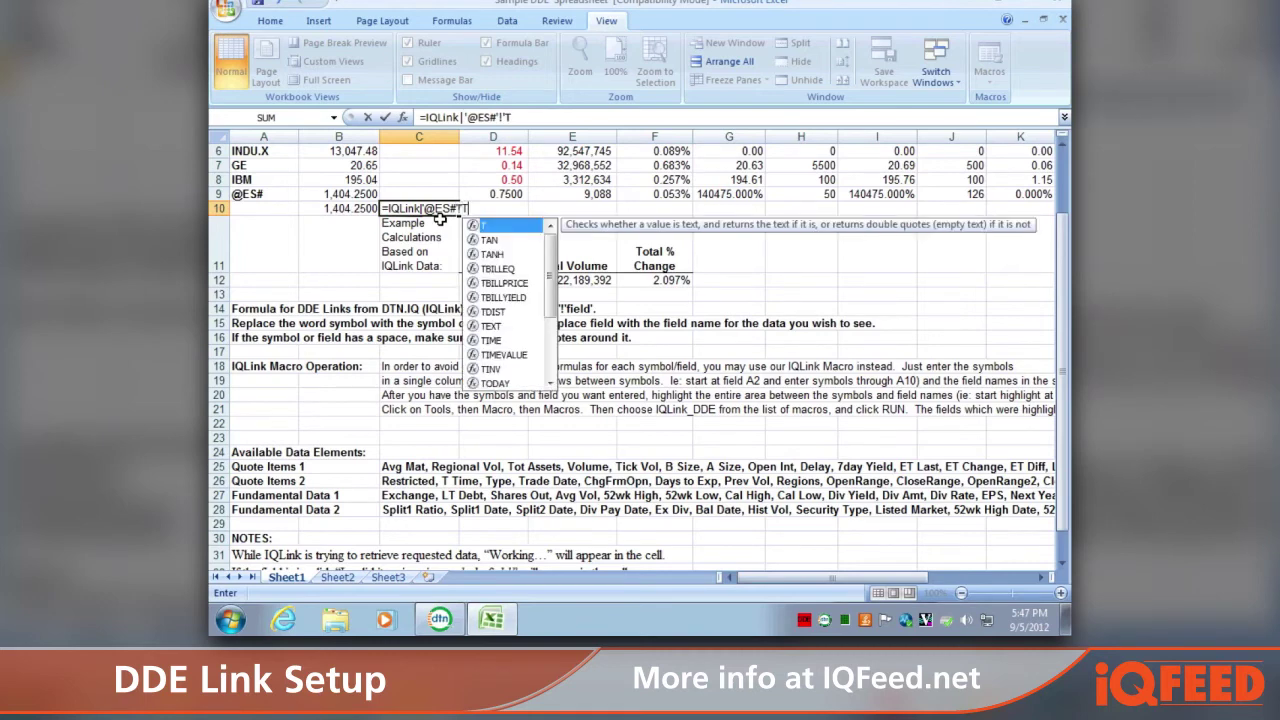
pyautogui.write('IC')
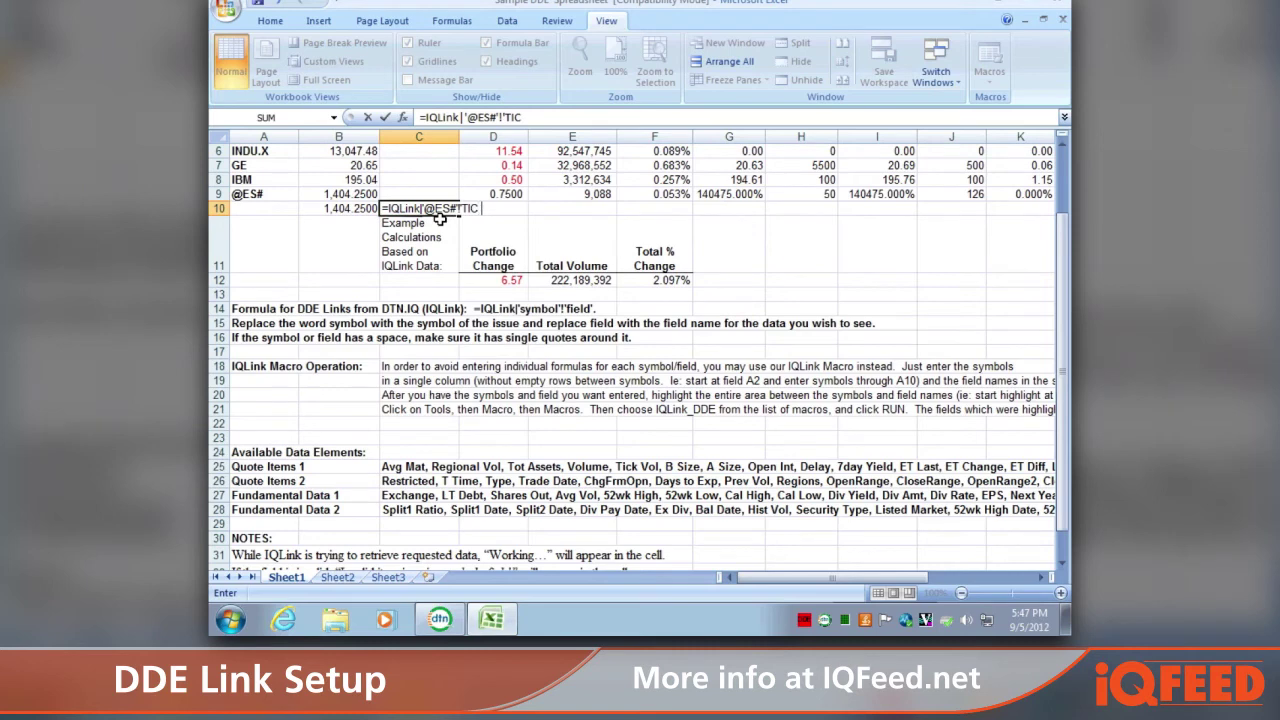
pyautogui.write(" VOL'")
pyautogui.press('Return')
pyautogui.click(452, 208)
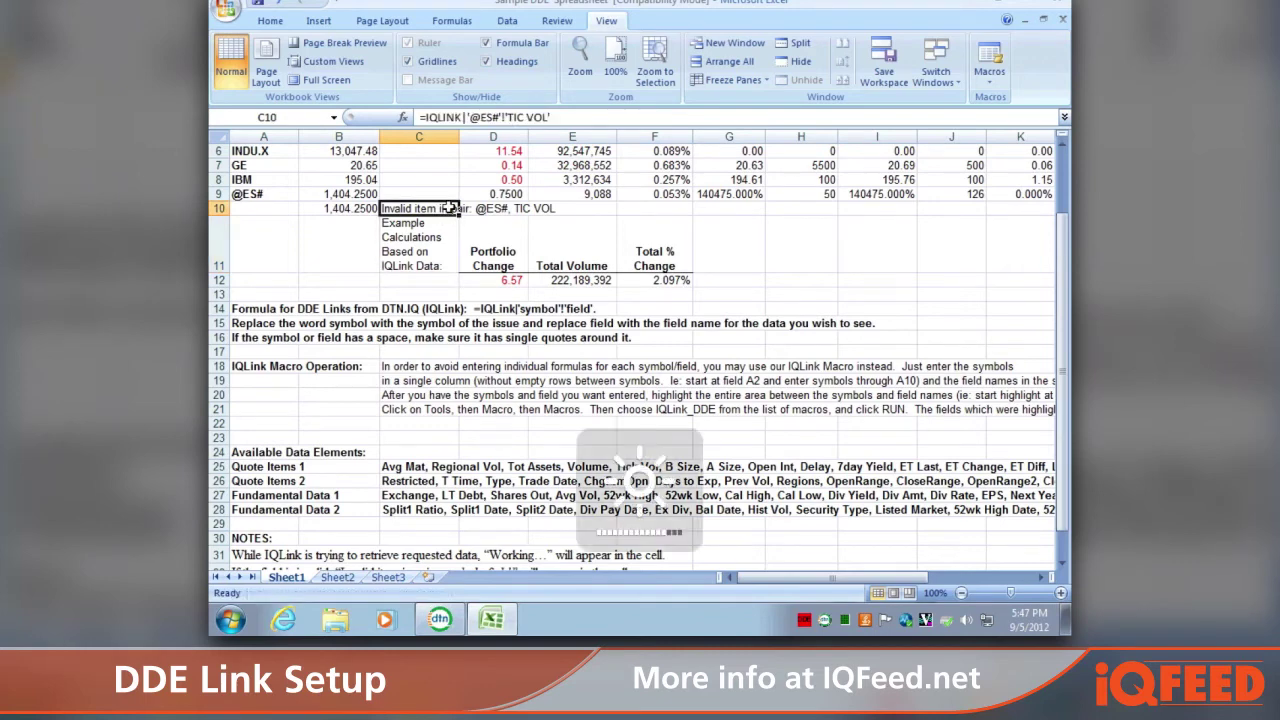
pyautogui.press('Down')
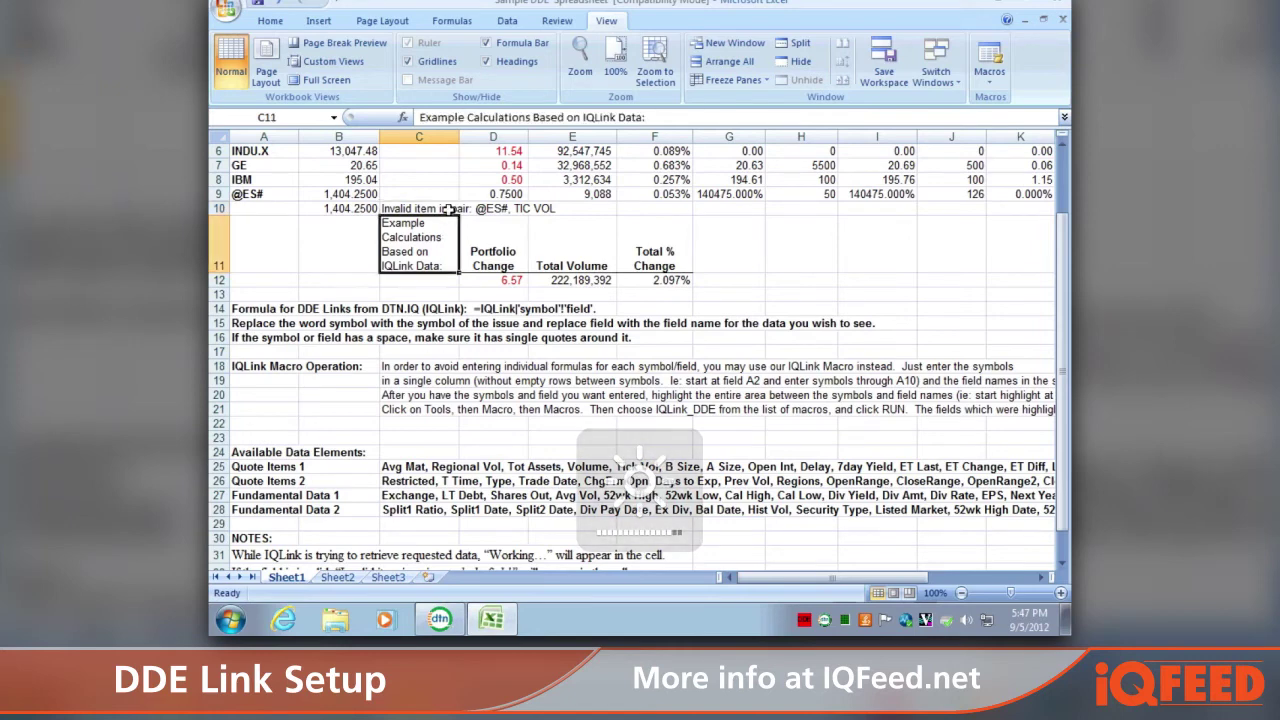
pyautogui.click(450, 208)
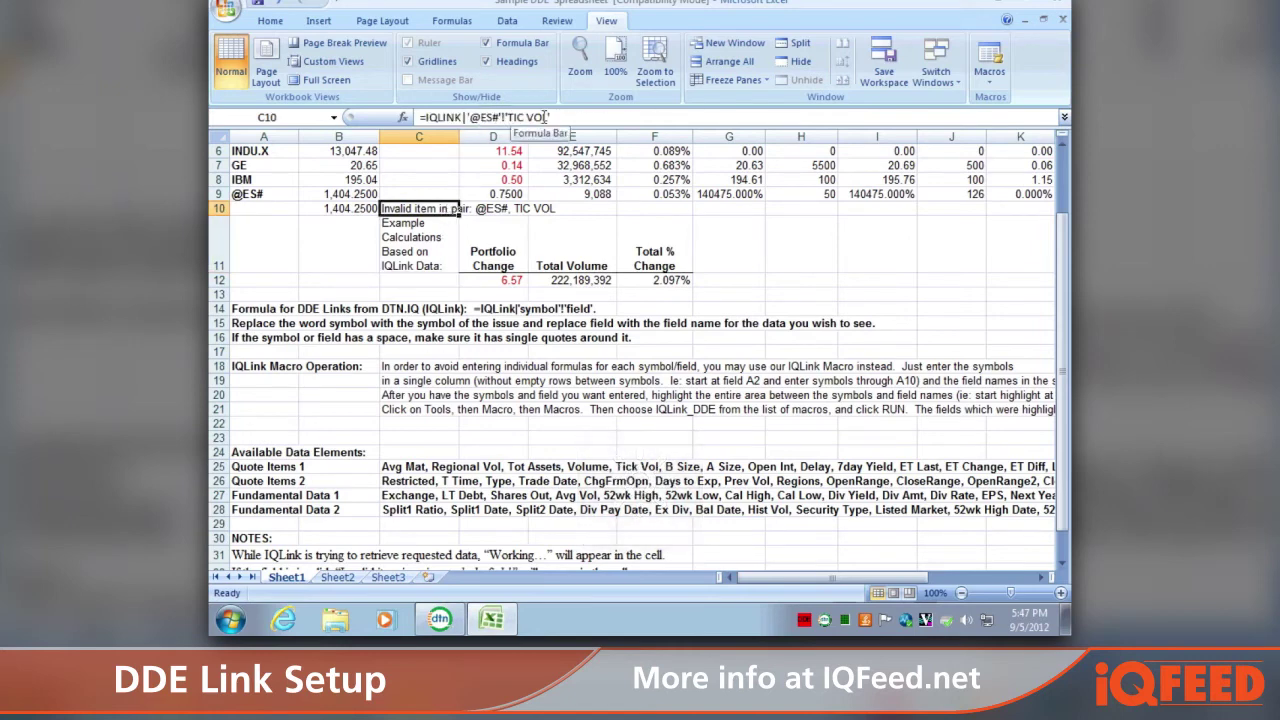
# Retype the TIC VOL field name in the C10 formula, which still returns an invalid-item error
pyautogui.click(580, 121)
pyautogui.press('BackSpace')
pyautogui.press('BackSpace')
pyautogui.press('BackSpace')
pyautogui.write("ol'")
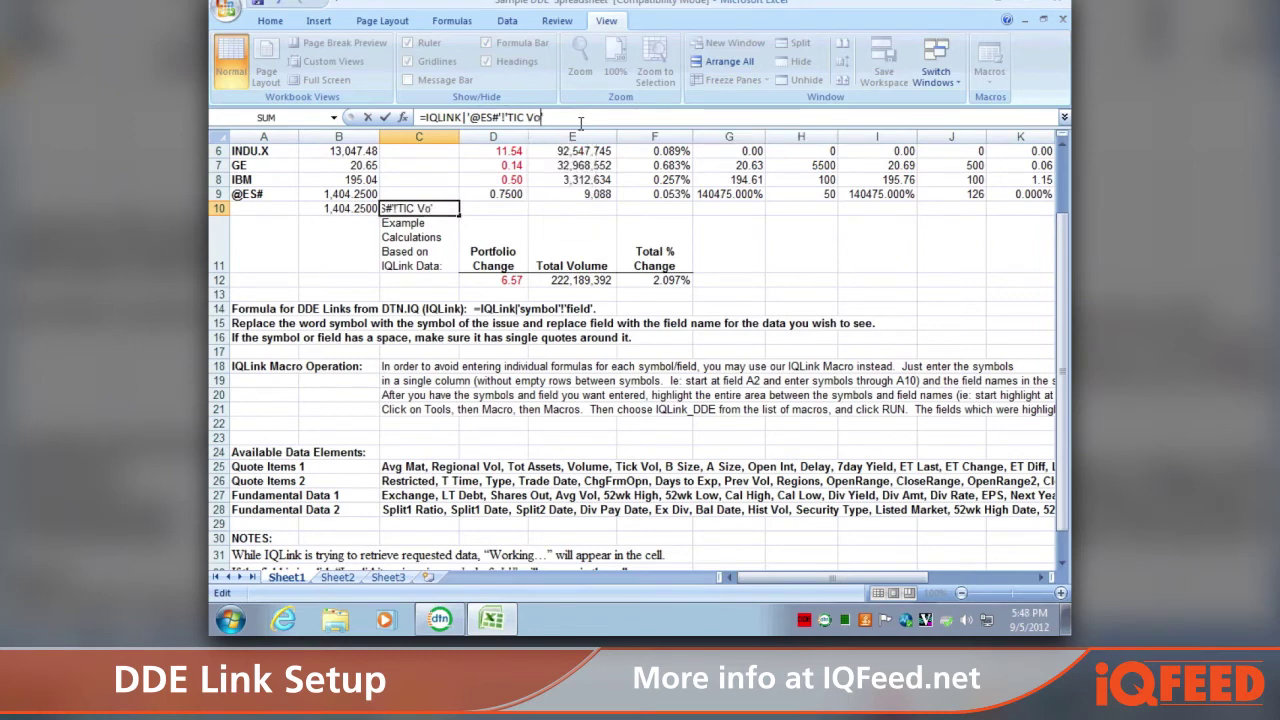
pyautogui.press('Left')
pyautogui.press('Left')
pyautogui.press('Left')
pyautogui.press('Left')
pyautogui.press('Left')
pyautogui.press('BackSpace')
pyautogui.press('BackSpace')
pyautogui.write('ic')
pyautogui.press('Return')
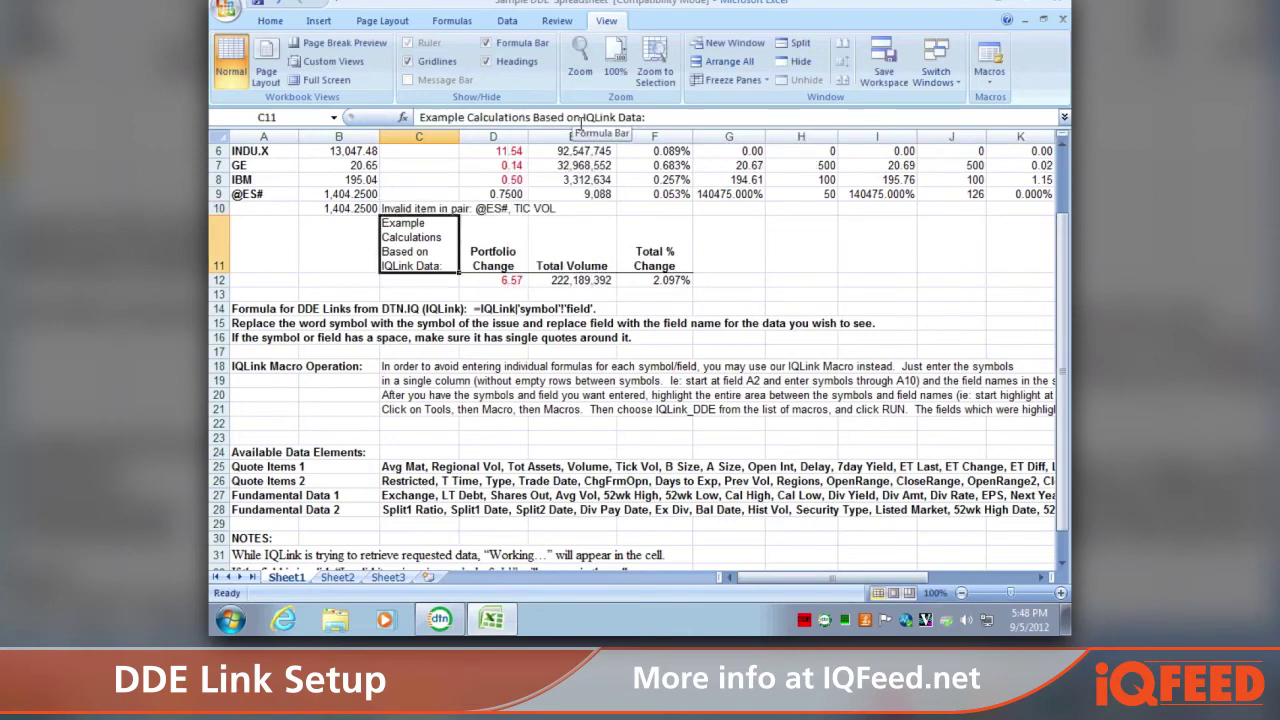
pyautogui.press('Up')
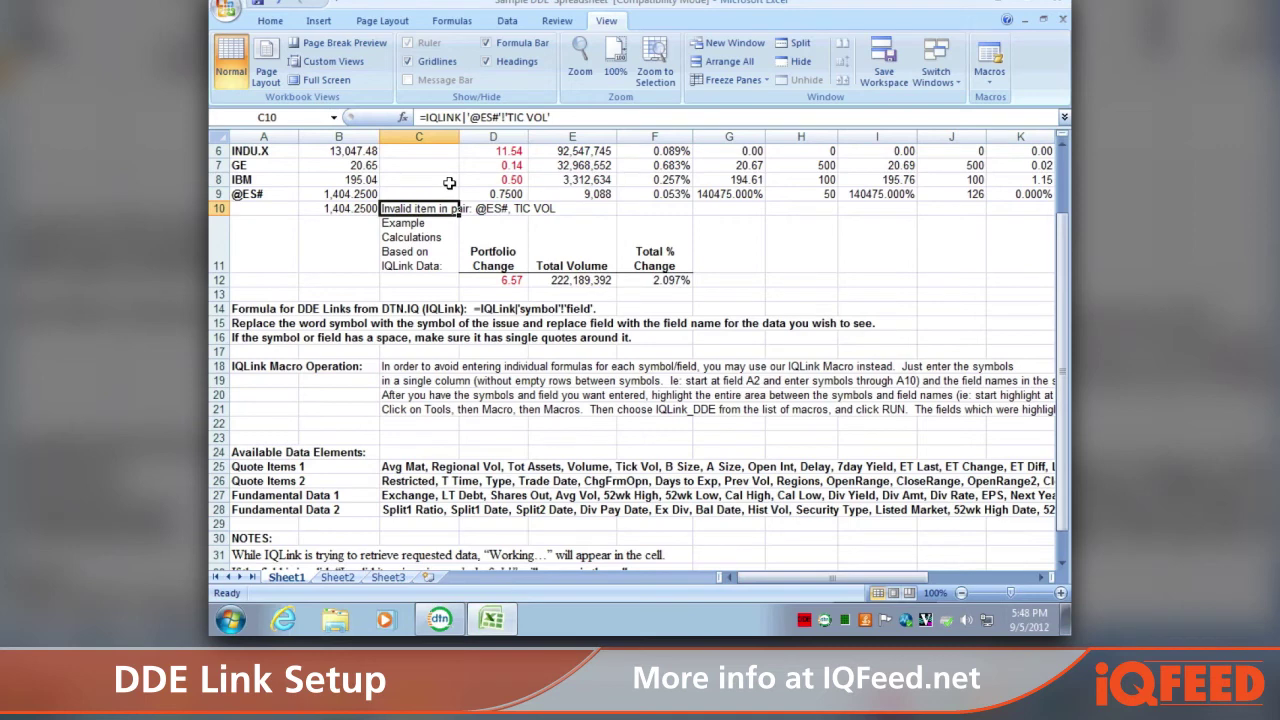
# Change the C10 field to 'TICK VOL' so it returns a tick volume of 5.0000
pyautogui.click(523, 117)
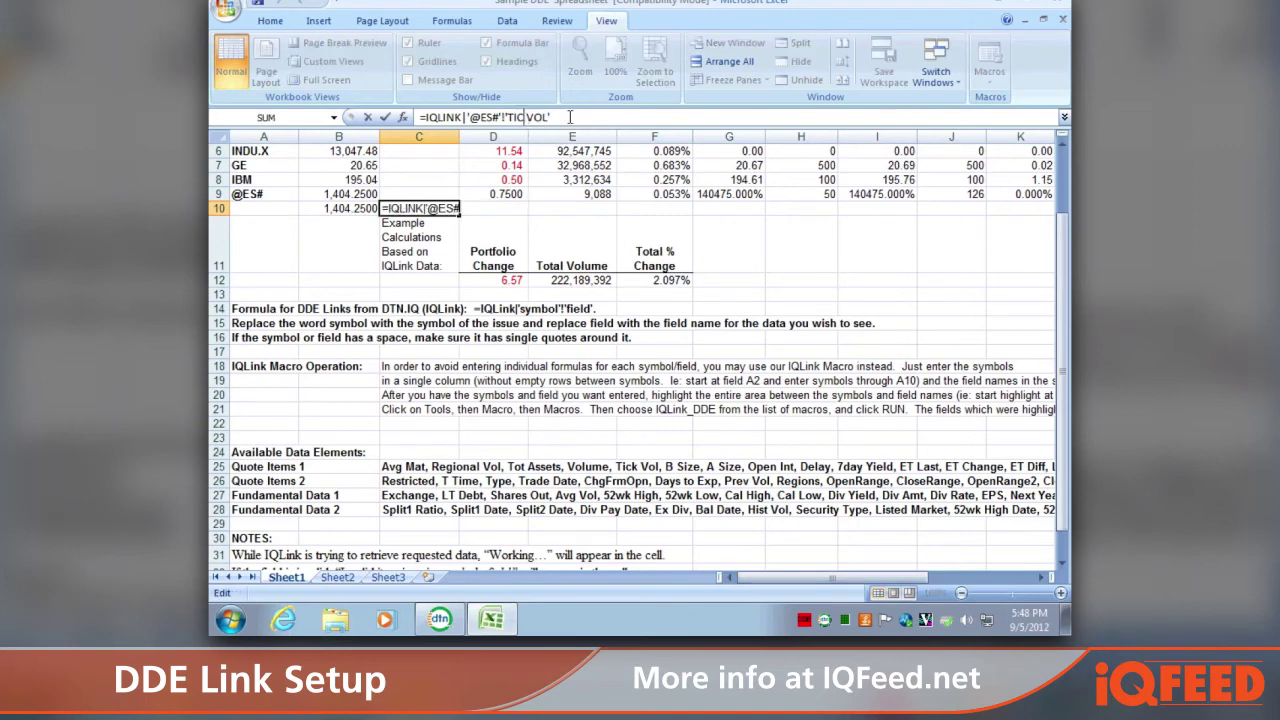
pyautogui.write('K')
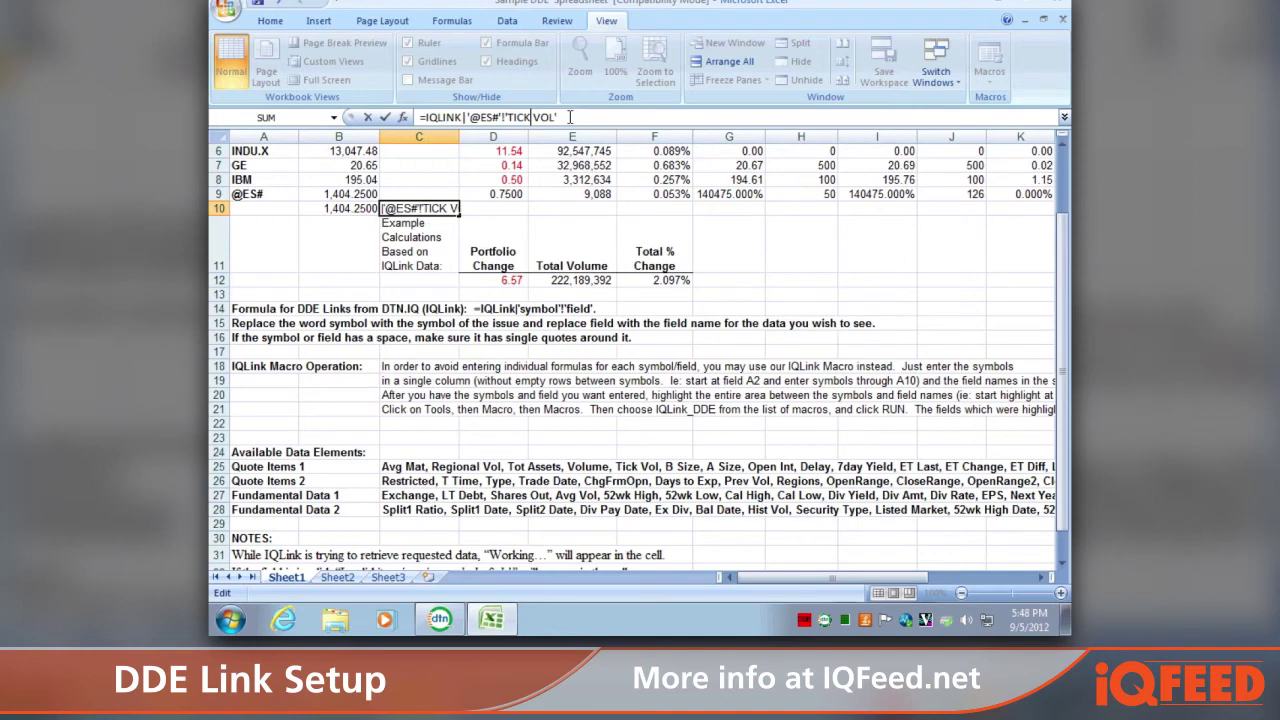
pyautogui.press('Return')
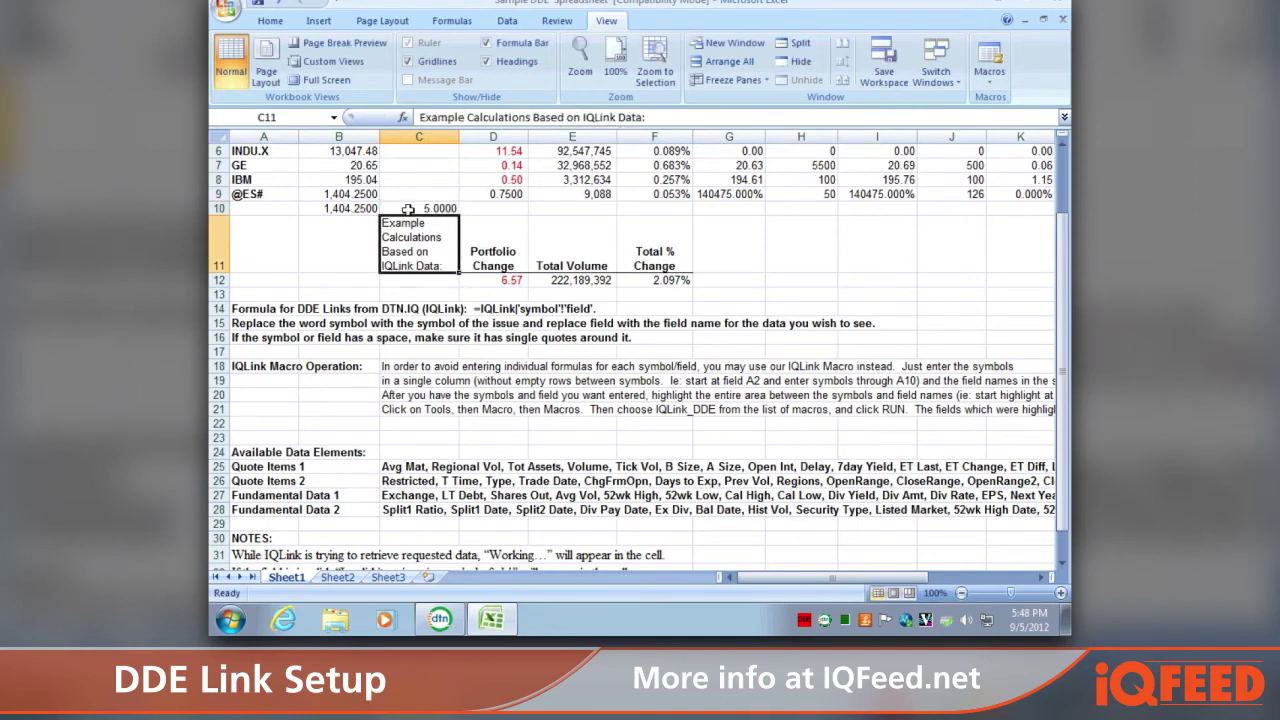
pyautogui.scroll(2, 408, 208)
pyautogui.click(428, 280)
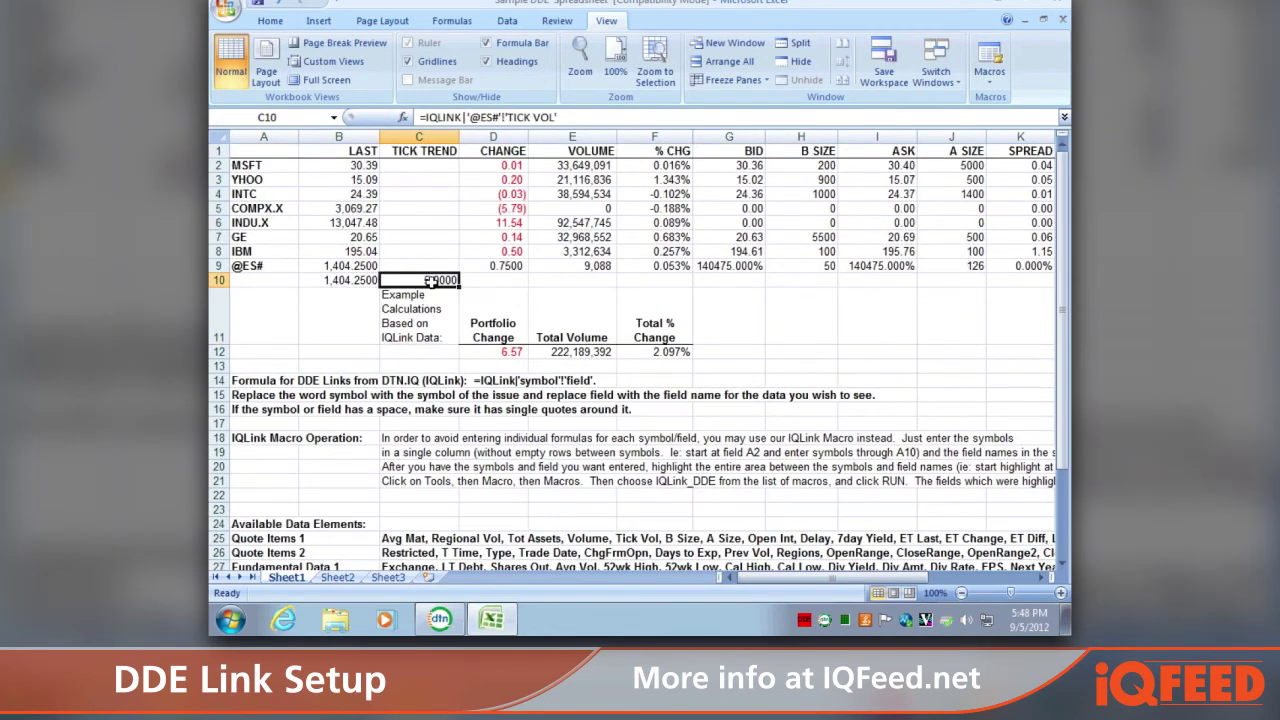